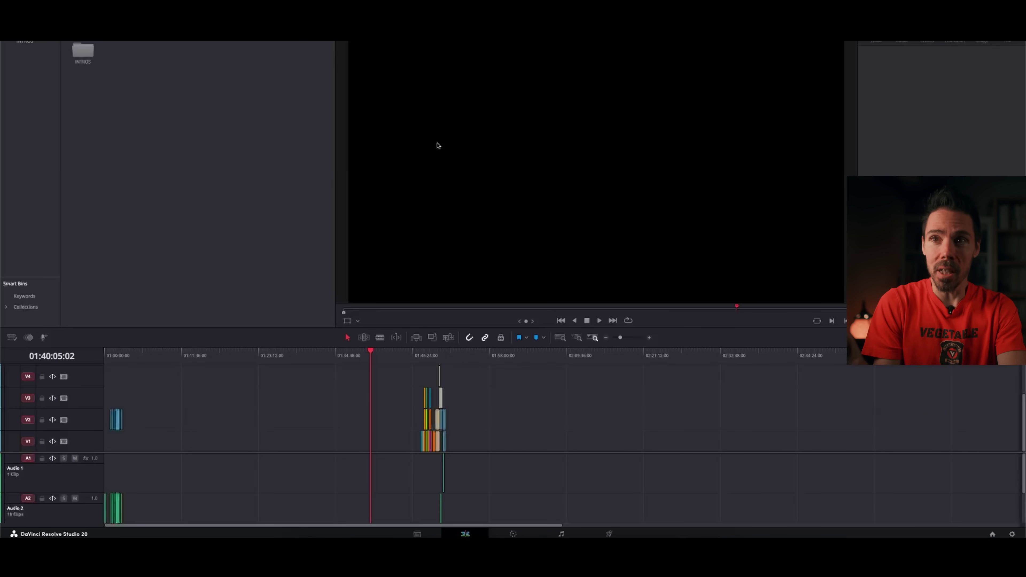
Step: Hide DaVinci Resolve with Cmd+H to reveal the desktop and the keyboards Finder window
{"action": "key", "text": "super+h"}
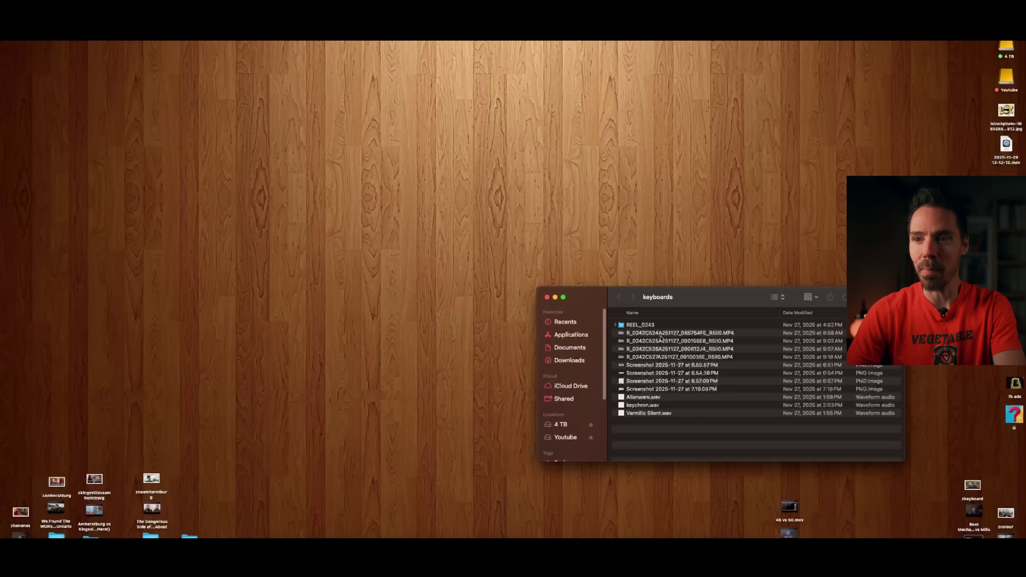
Step: Drag the first MP4 clip from the keyboards folder onto the DaVinci Resolve timeline
{"action": "left_click", "coordinate": [640, 333]}
{"action": "left_click_drag", "start_coordinate": [641, 336], "coordinate": [504, 355]}
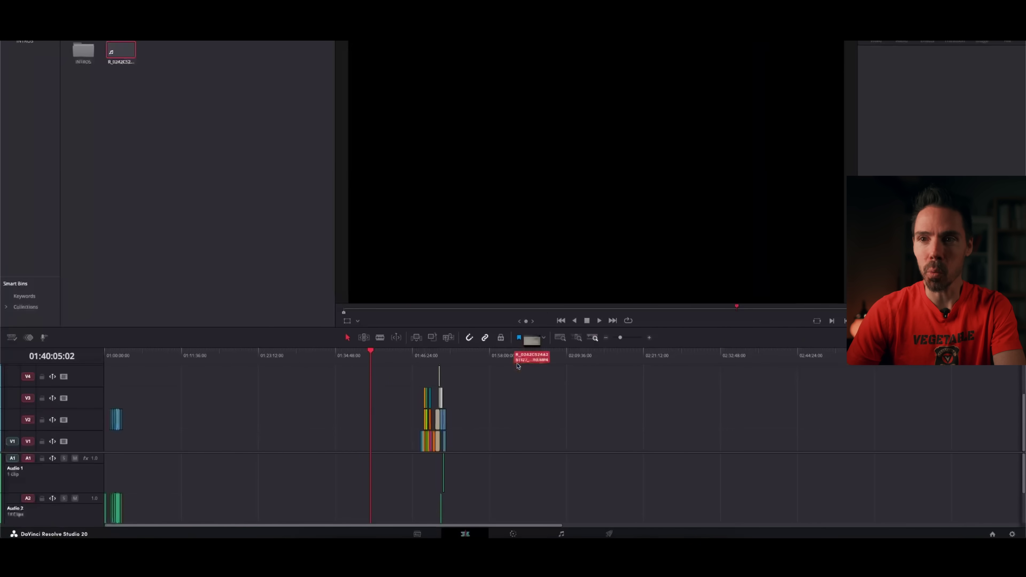
{"action": "left_click_drag", "start_coordinate": [515, 363], "coordinate": [388, 442]}
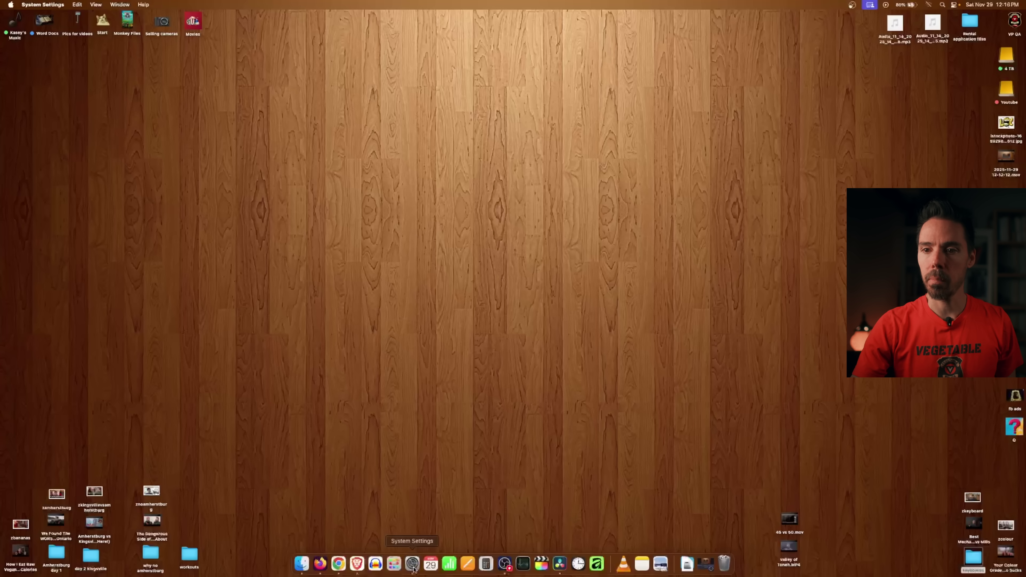
Step: Show System Settings' Desktop & Dock pane, scrolled down to its Windows and Mission Control options
{"action": "left_click", "coordinate": [412, 566]}
{"action": "scroll", "coordinate": [419, 251], "scroll_direction": "down", "scroll_amount": 1}
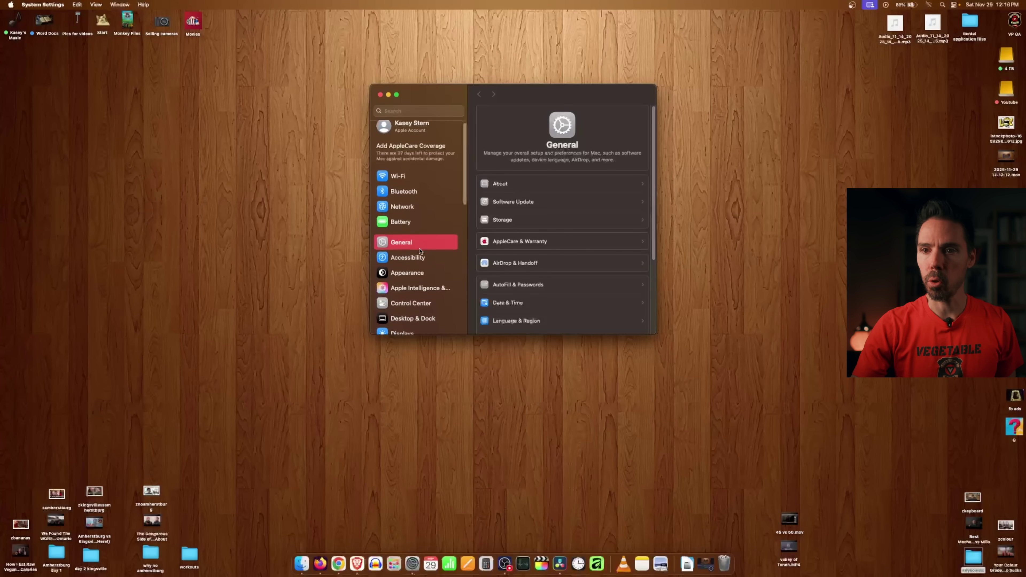
{"action": "left_click", "coordinate": [418, 319]}
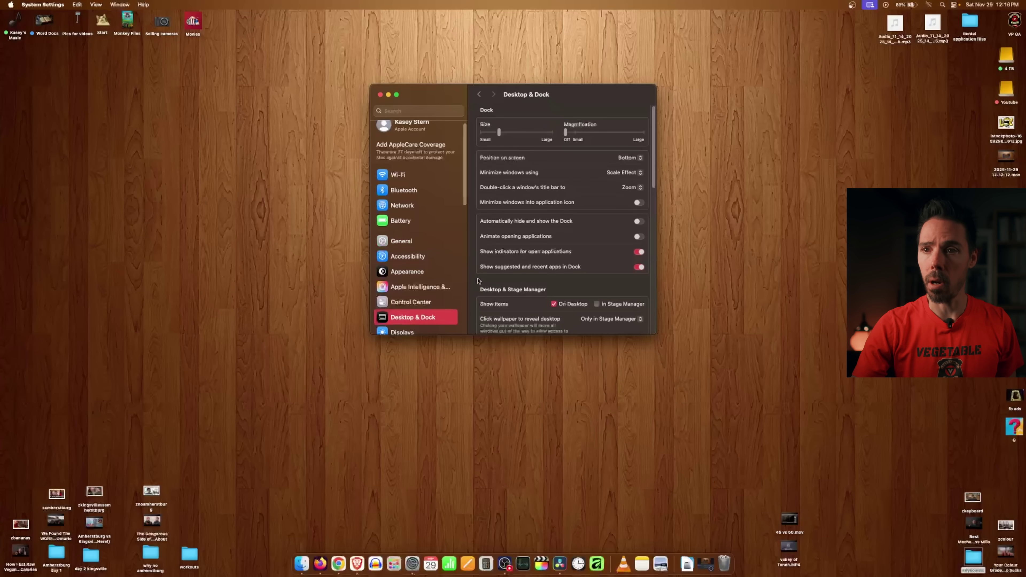
{"action": "scroll", "coordinate": [535, 249], "scroll_direction": "down", "scroll_amount": 10}
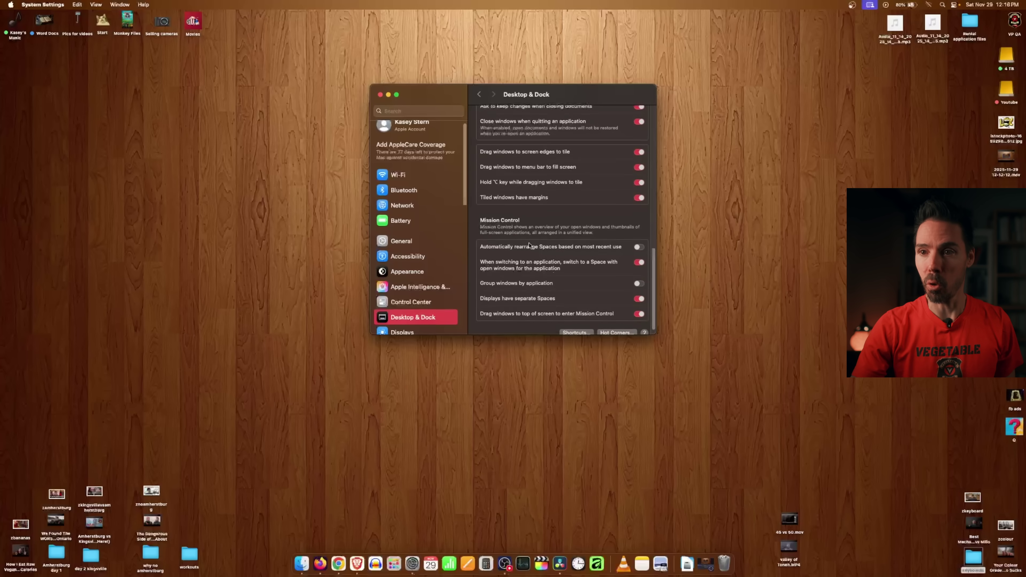
{"action": "scroll", "coordinate": [532, 262], "scroll_direction": "down", "scroll_amount": 1}
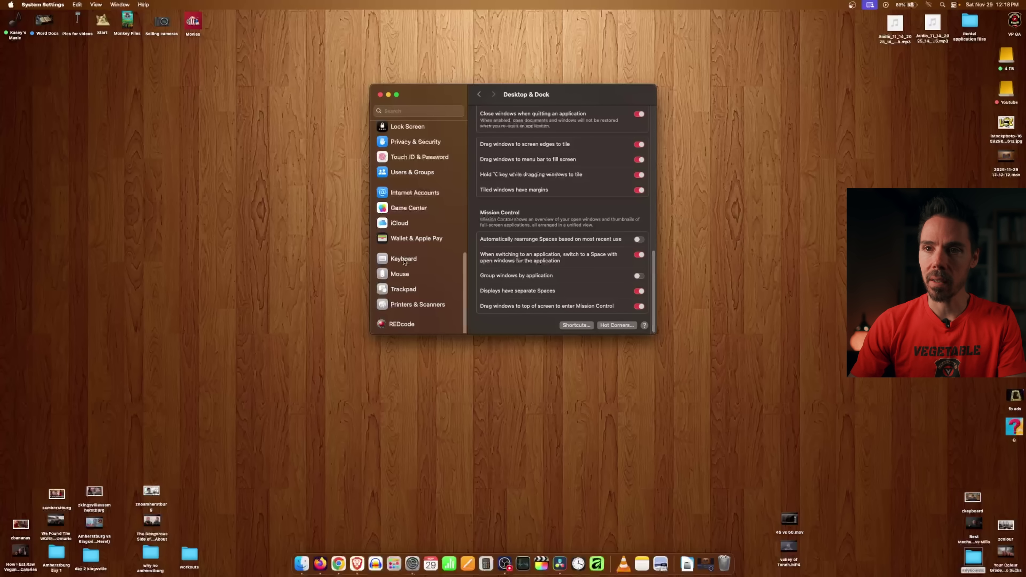
Step: Review the Mission Control Switch to Desktop 1–3 shortcuts, then bring up Mission Control with F1
{"action": "left_click", "coordinate": [404, 261]}
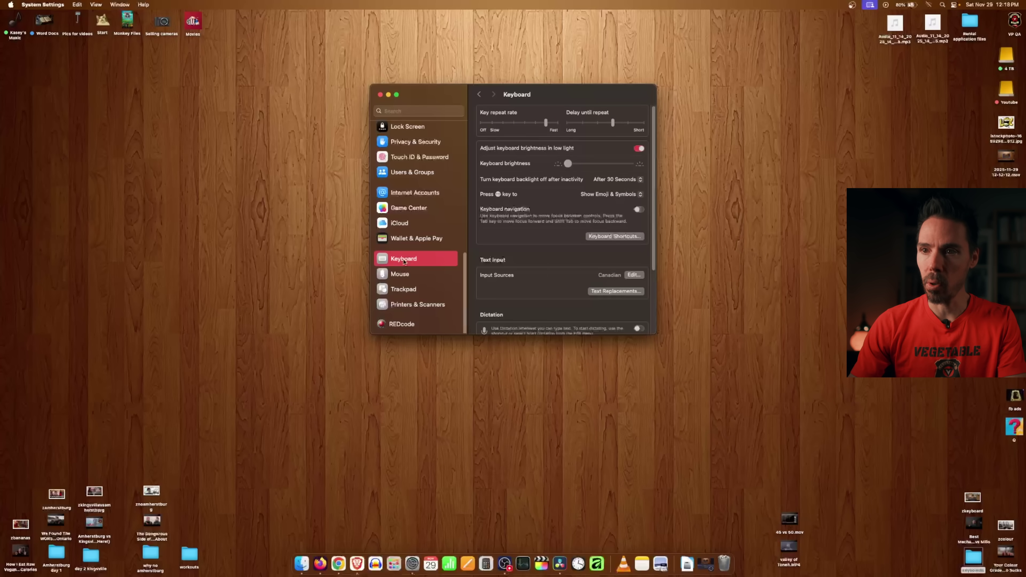
{"action": "left_click", "coordinate": [615, 238]}
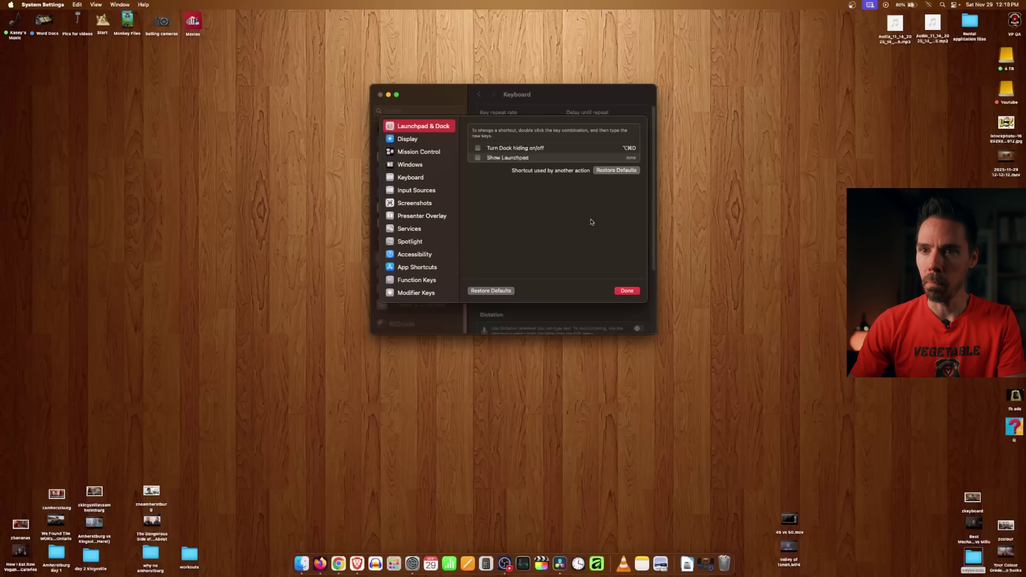
{"action": "left_click", "coordinate": [400, 152]}
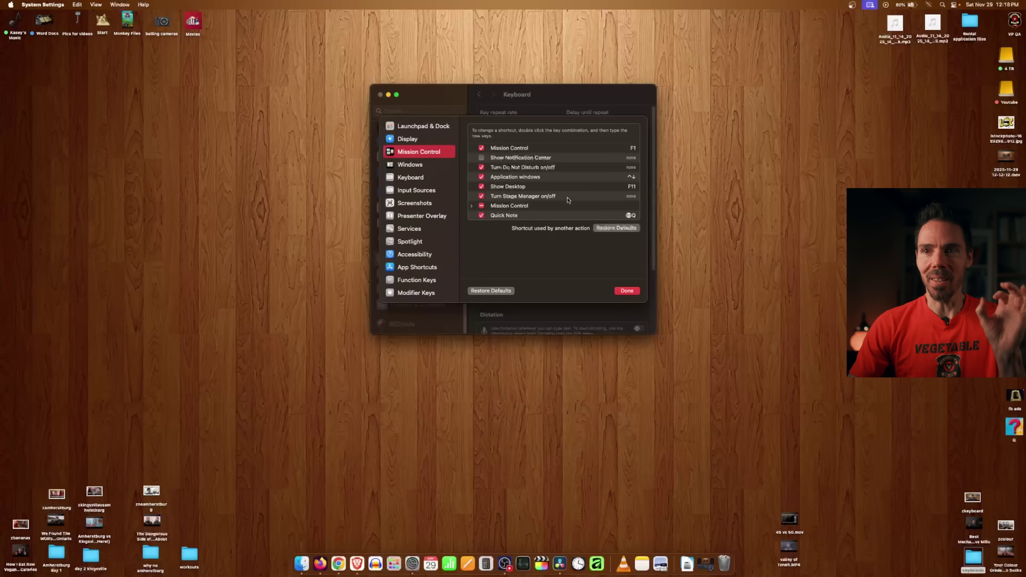
{"action": "left_click", "coordinate": [472, 206]}
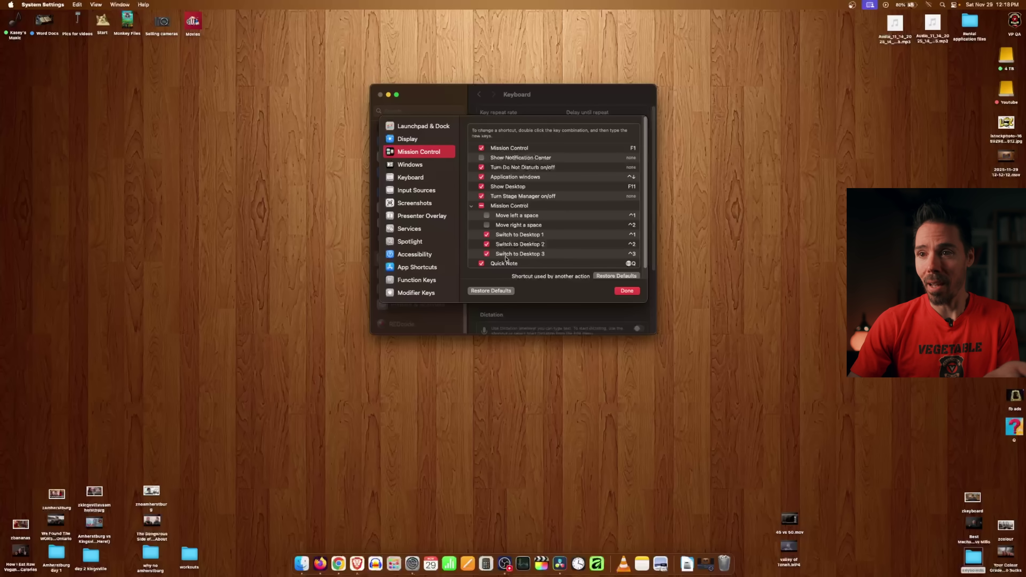
{"action": "scroll", "coordinate": [520, 243], "scroll_direction": "down", "scroll_amount": 1}
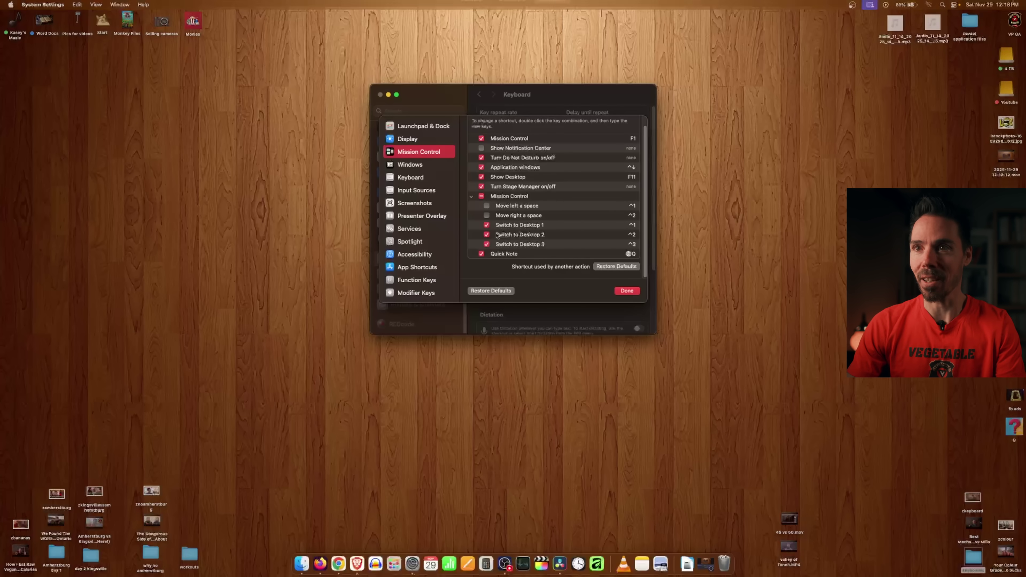
{"action": "key", "text": "F1"}
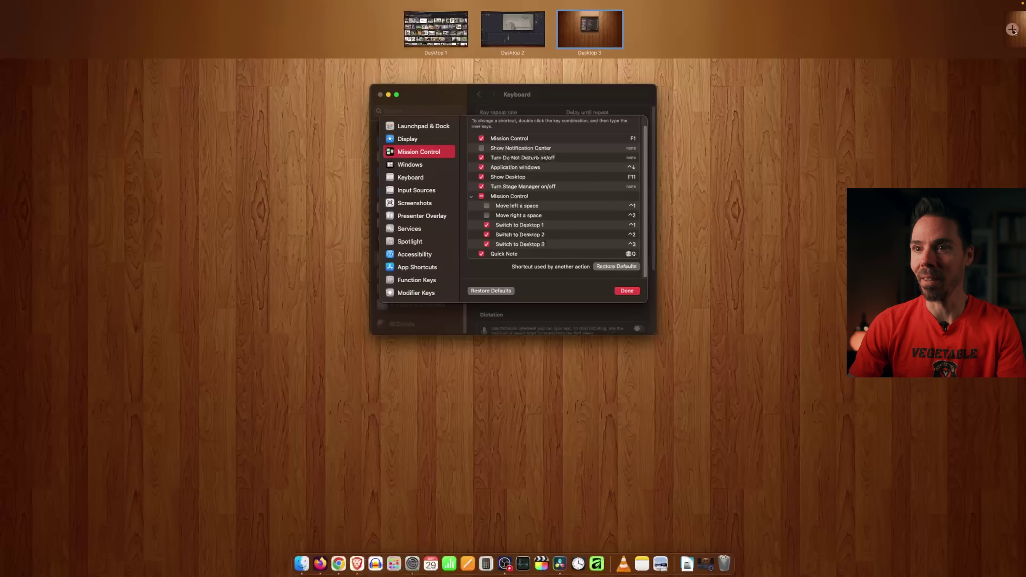
Step: Add a new desktop space with the + button in Mission Control's Spaces bar
{"action": "left_click", "coordinate": [1012, 29]}
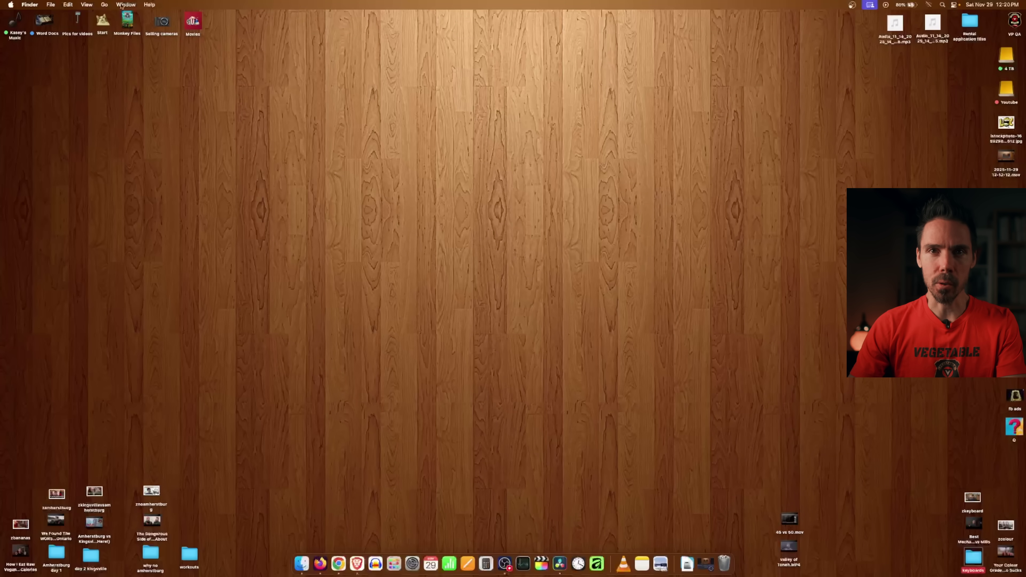
Step: Open the music and Pics for videos folders from the desktop
{"action": "double_click", "coordinate": [15, 20]}
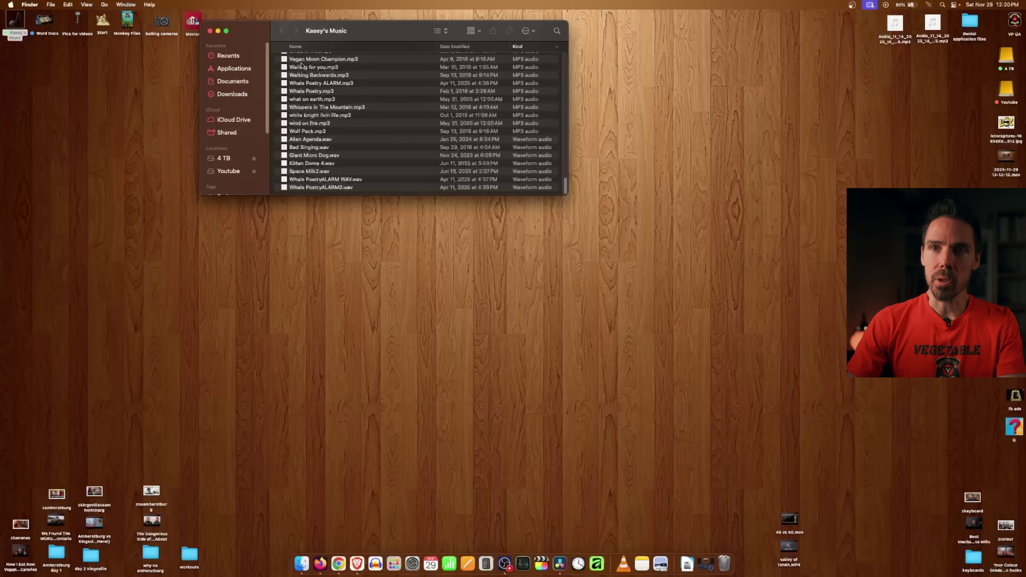
{"action": "scroll", "coordinate": [308, 83], "scroll_direction": "up", "scroll_amount": 15}
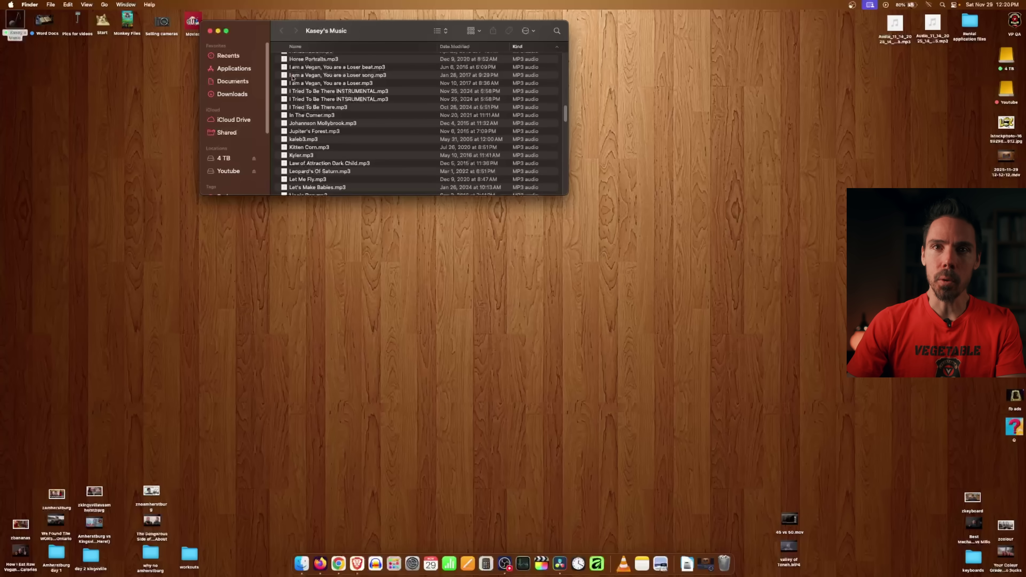
{"action": "double_click", "coordinate": [83, 19]}
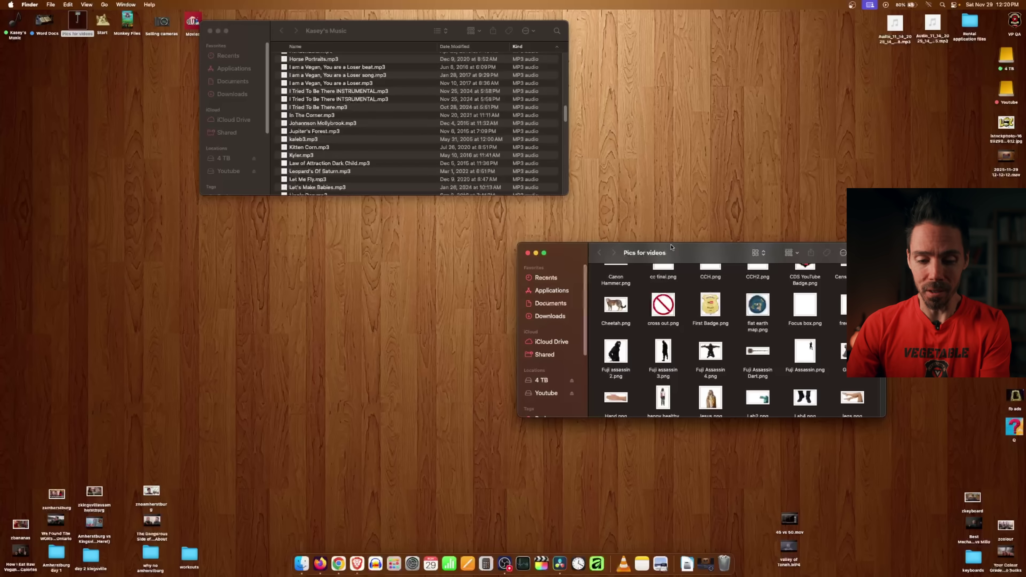
Step: Check View Options for Pics for videos and the desktop, then open 2 CC Uploads
{"action": "key", "text": "super+j"}
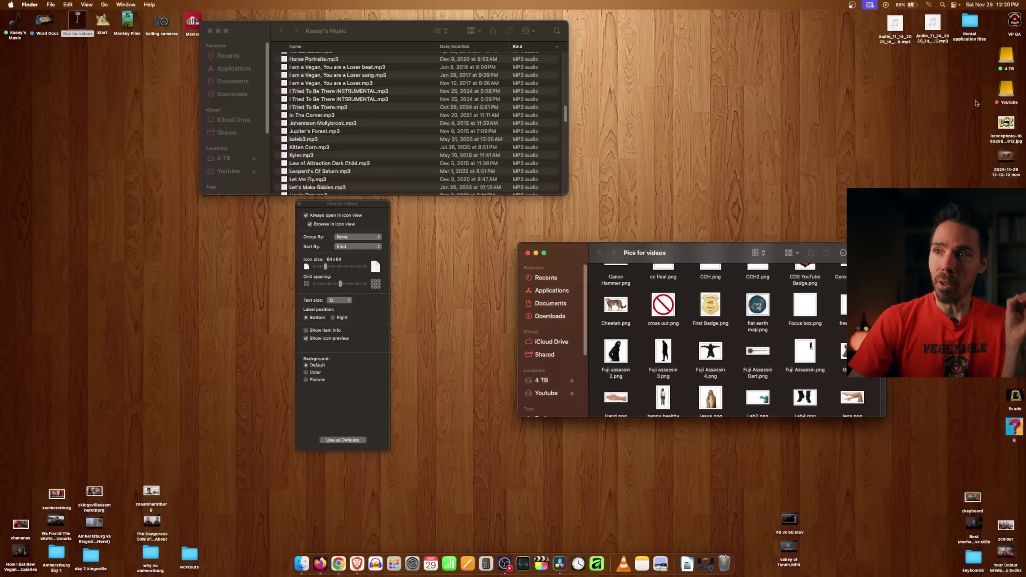
{"action": "left_click", "coordinate": [1008, 55]}
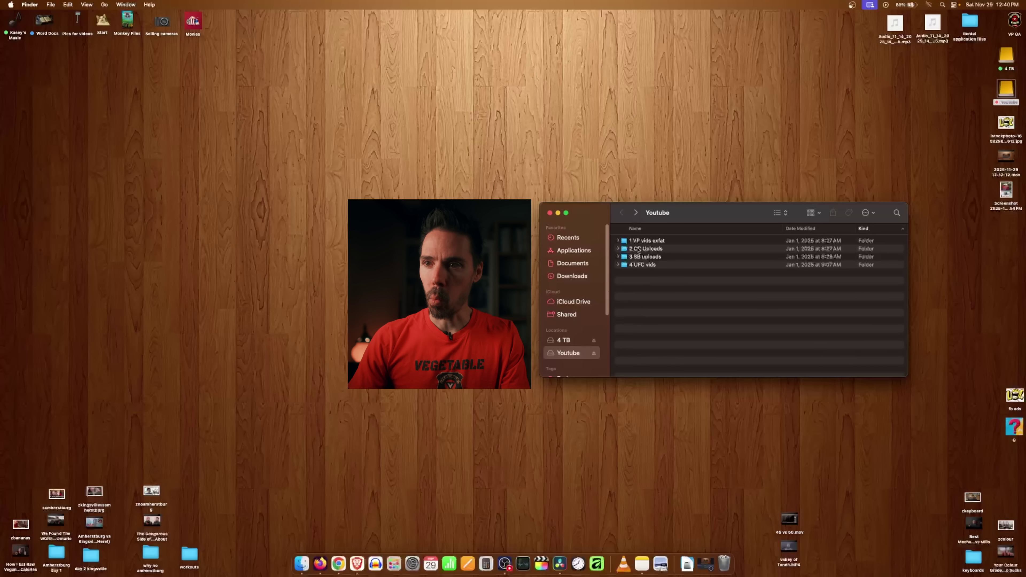
{"action": "double_click", "coordinate": [646, 249]}
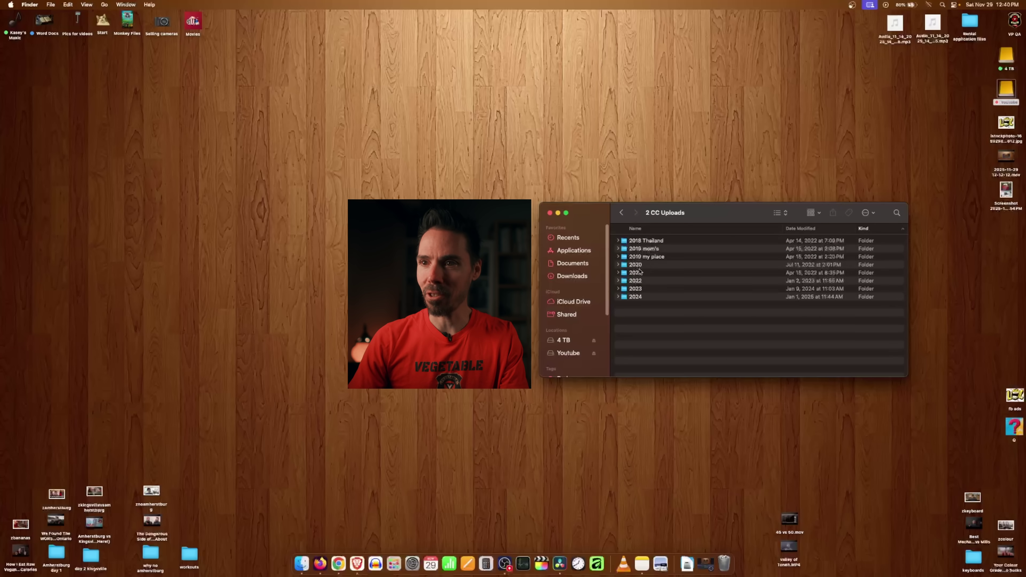
Step: Open the 2020 folder and display its movie files as icon-view thumbnails
{"action": "key", "text": "super+1"}
{"action": "key", "text": "super+2"}
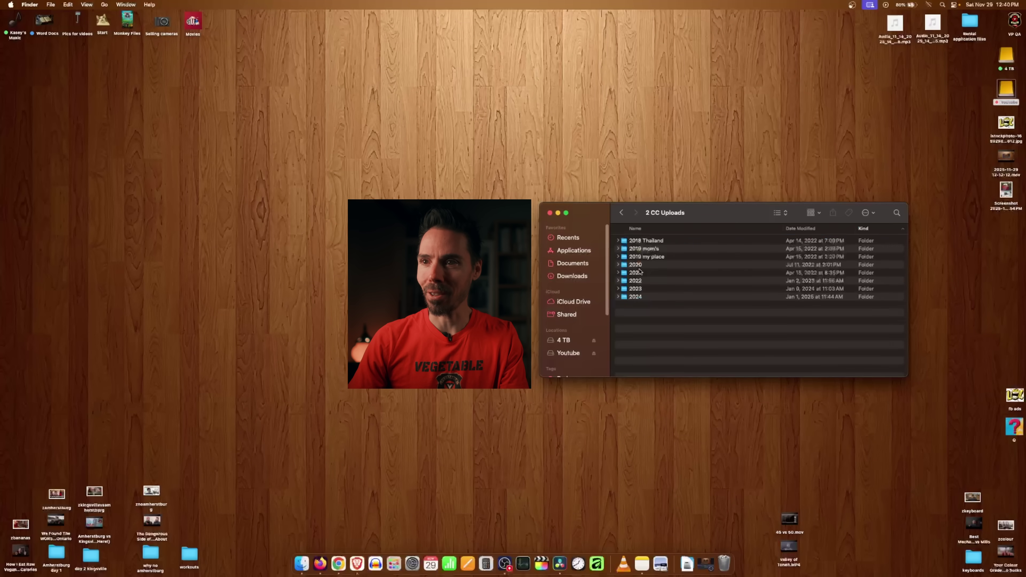
{"action": "double_click", "coordinate": [636, 265]}
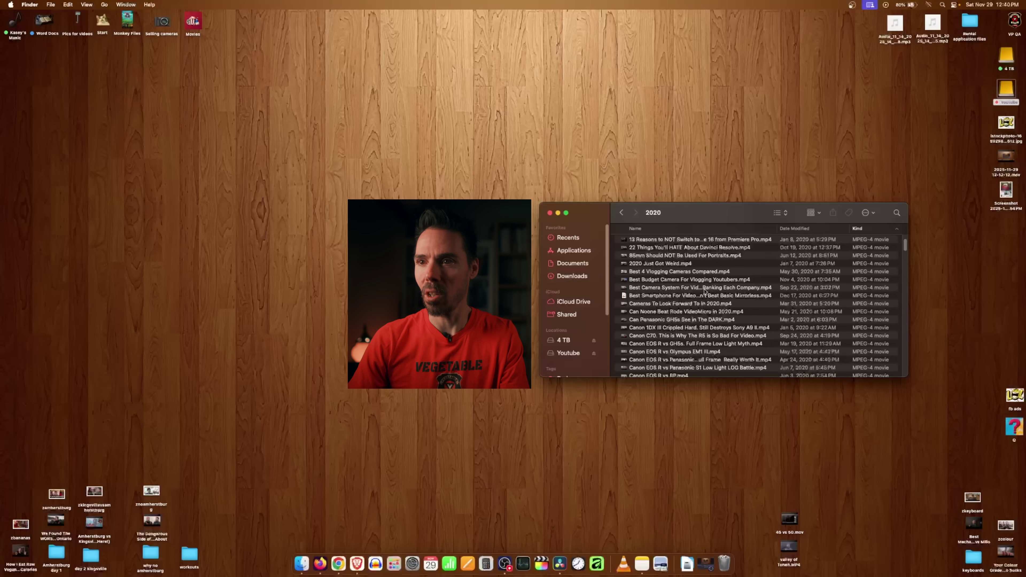
{"action": "key", "text": "super+1"}
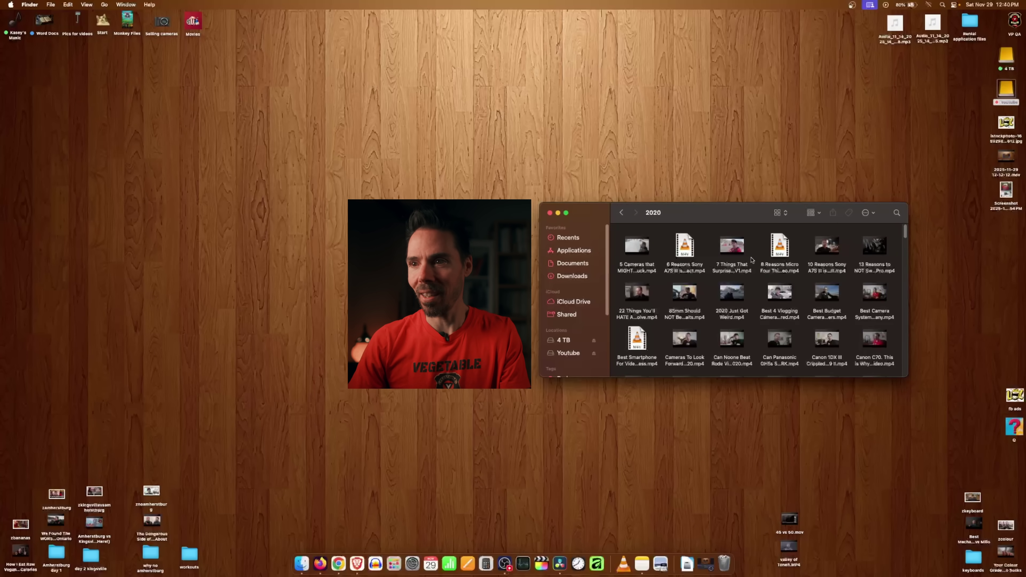
{"action": "scroll", "coordinate": [751, 260], "scroll_direction": "down", "scroll_amount": 5}
{"action": "scroll", "coordinate": [748, 279], "scroll_direction": "up", "scroll_amount": 4}
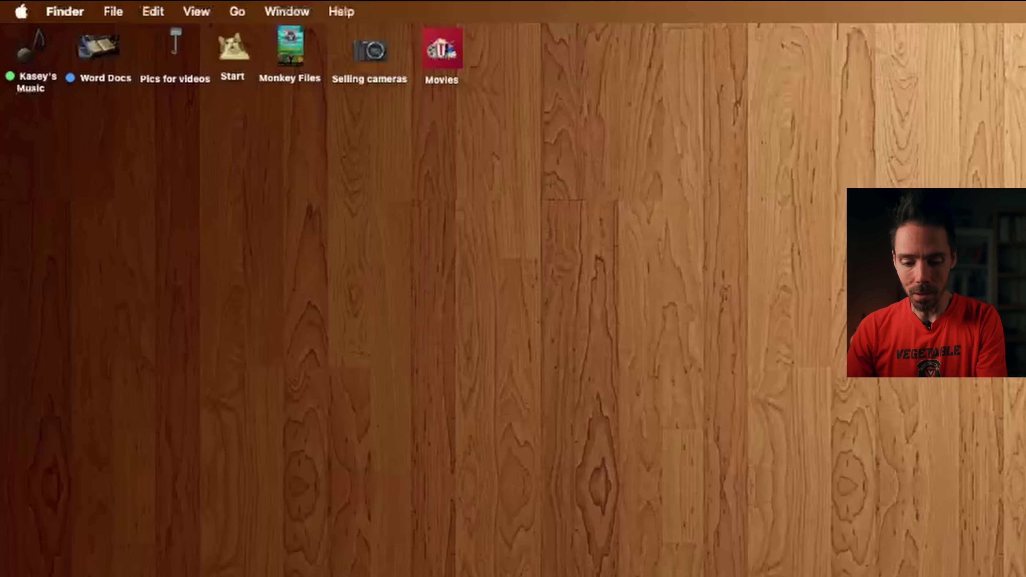
Step: Set the istockphoto image as the fb ads folder icon in its Get Info window
{"action": "key", "text": "super+j"}
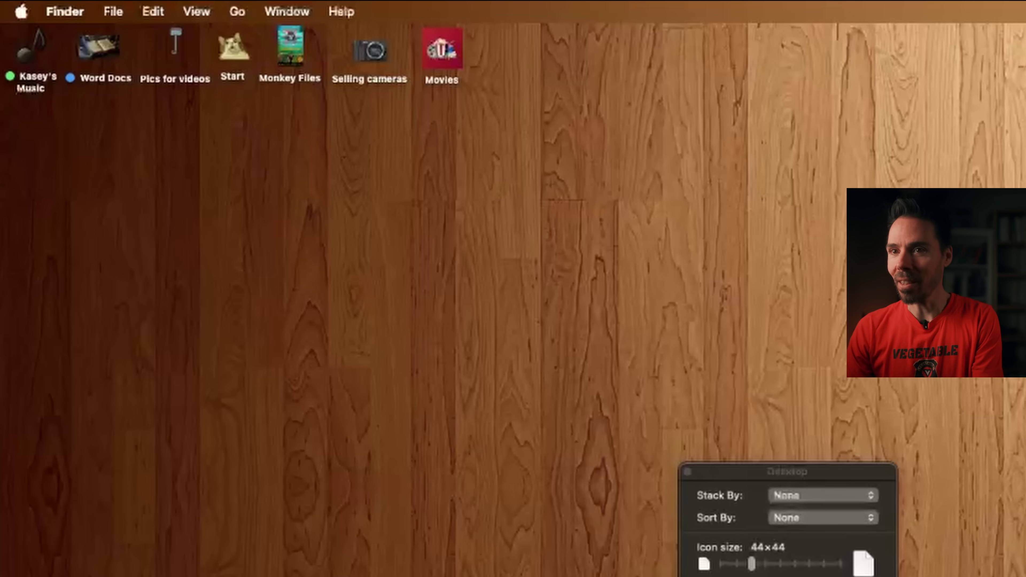
{"action": "key", "text": "super+j"}
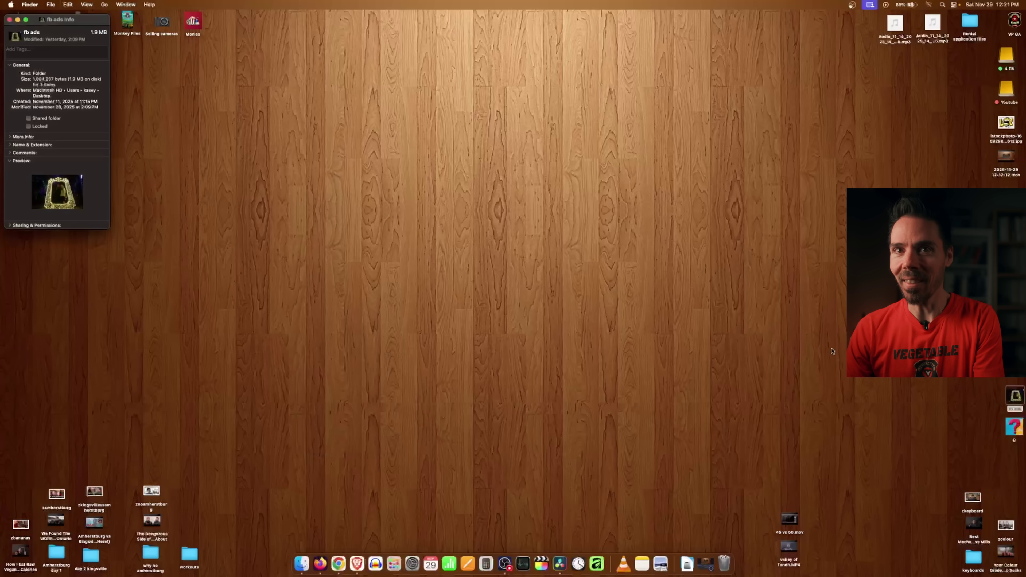
{"action": "left_click_drag", "start_coordinate": [91, 14], "coordinate": [934, 149]}
{"action": "left_click_drag", "start_coordinate": [1009, 117], "coordinate": [856, 165]}
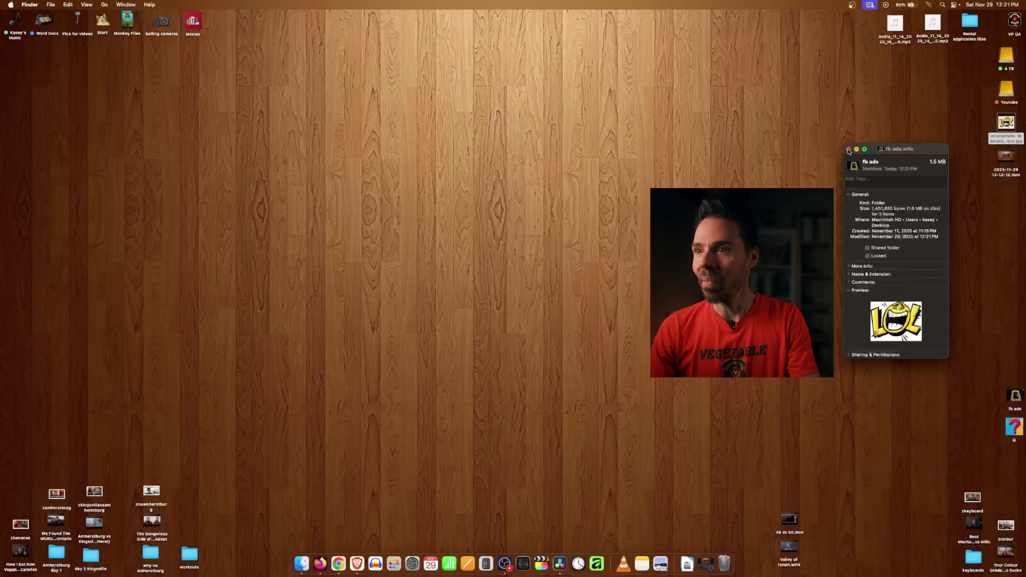
{"action": "left_click", "coordinate": [849, 149]}
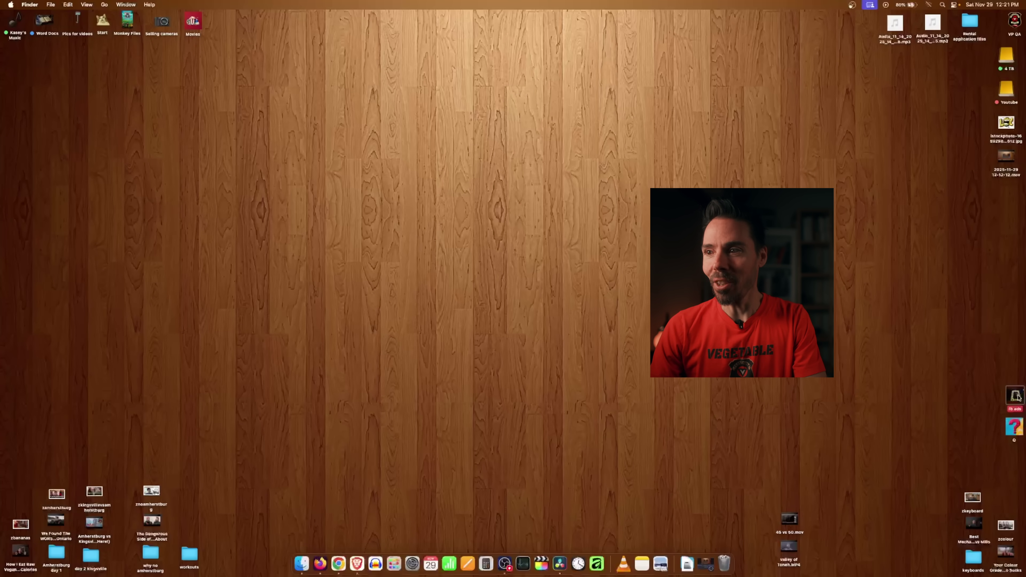
Step: Check the fb ads folder, close it, and open a new Finder window on Youtube
{"action": "double_click", "coordinate": [1015, 398]}
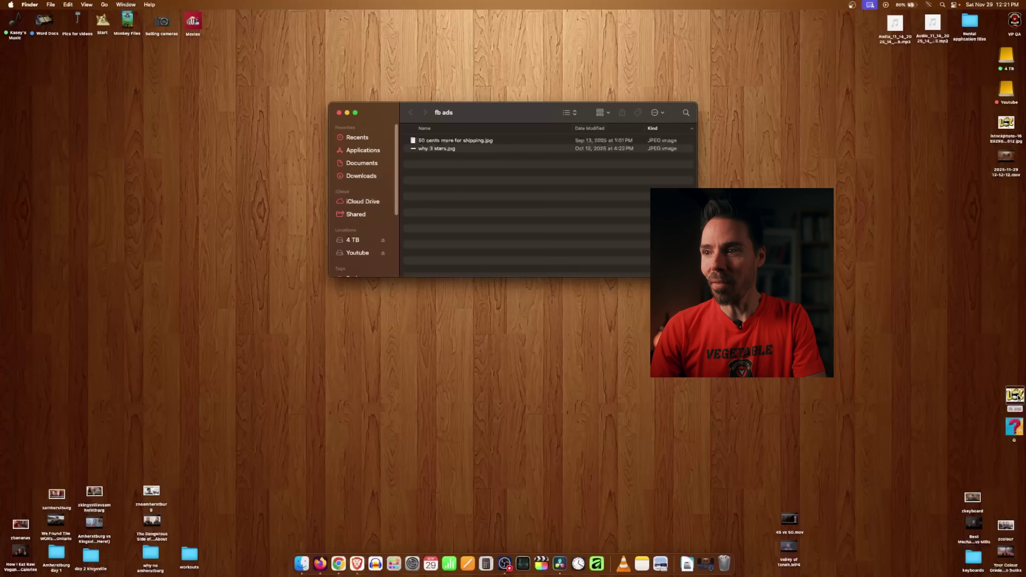
{"action": "left_click", "coordinate": [339, 112]}
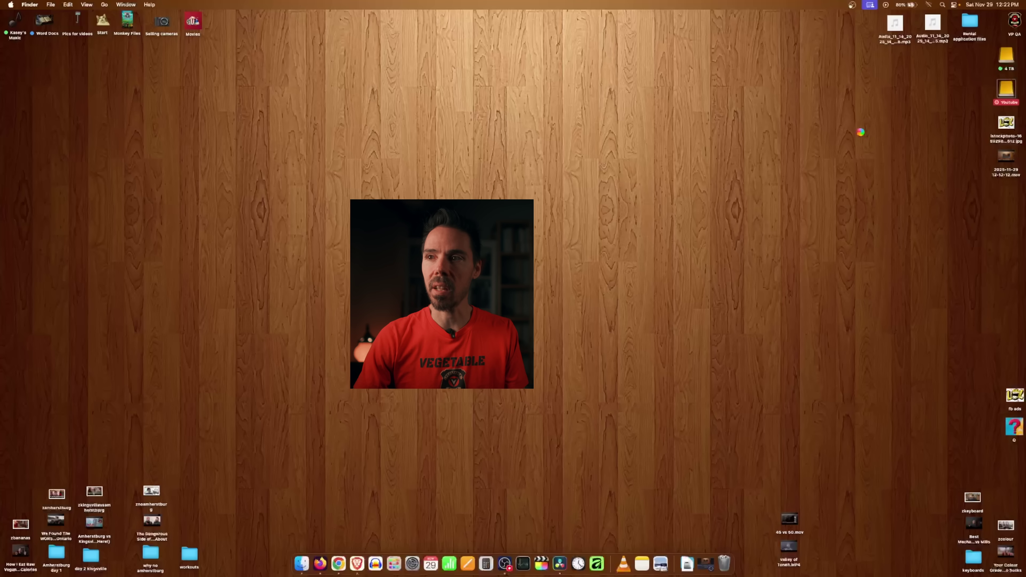
{"action": "key", "text": "super+n"}
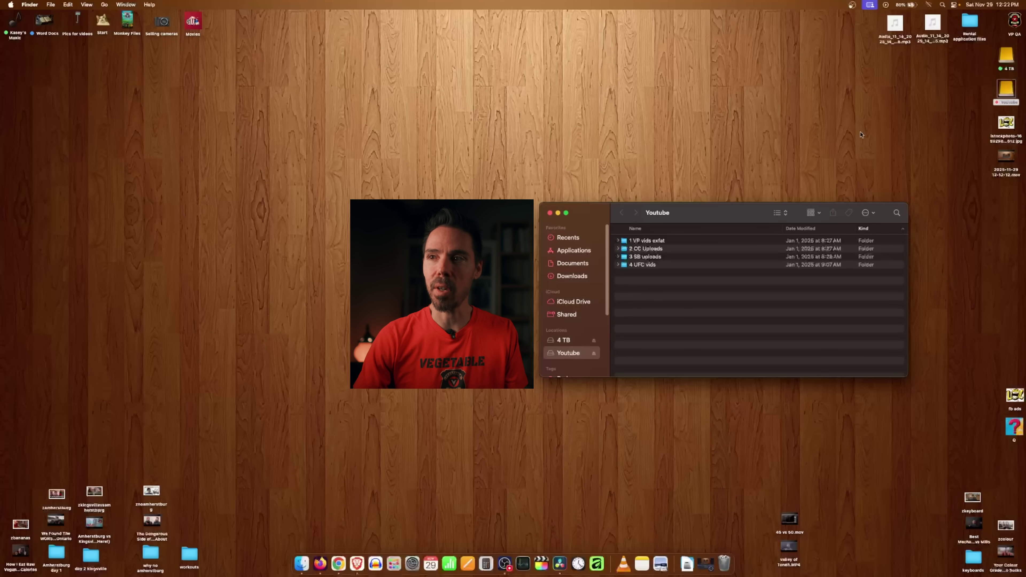
Step: Search the 2 CC Uploads > 2018 Thailand folder for 'canon eos r'
{"action": "left_click", "coordinate": [635, 249]}
{"action": "double_click", "coordinate": [636, 249]}
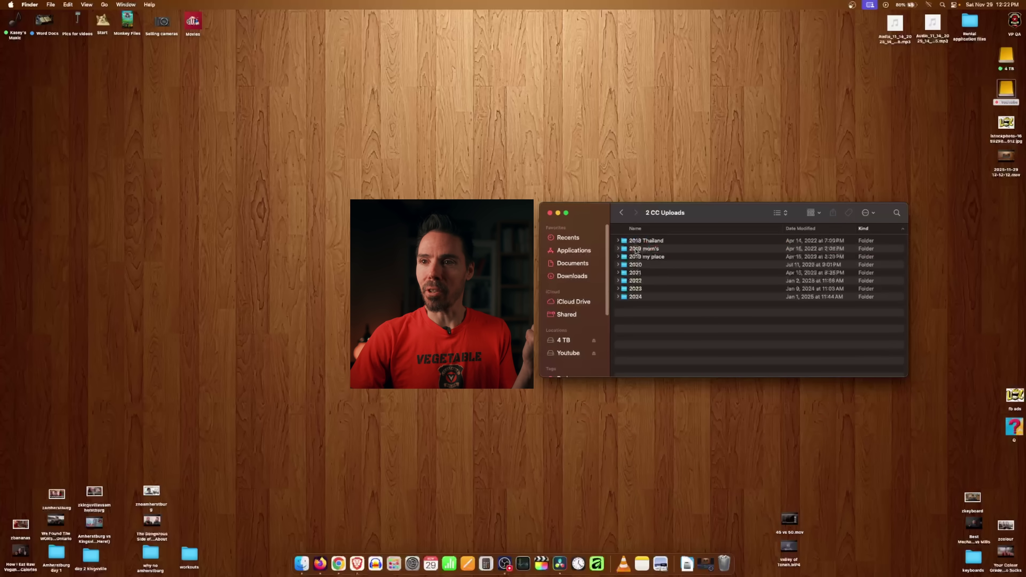
{"action": "left_click", "coordinate": [644, 242]}
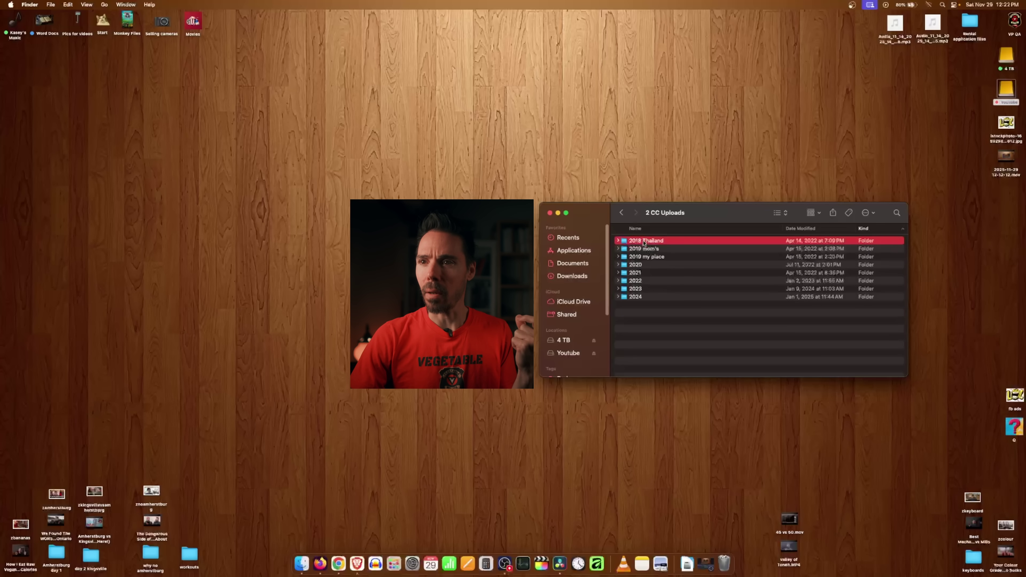
{"action": "double_click", "coordinate": [644, 241]}
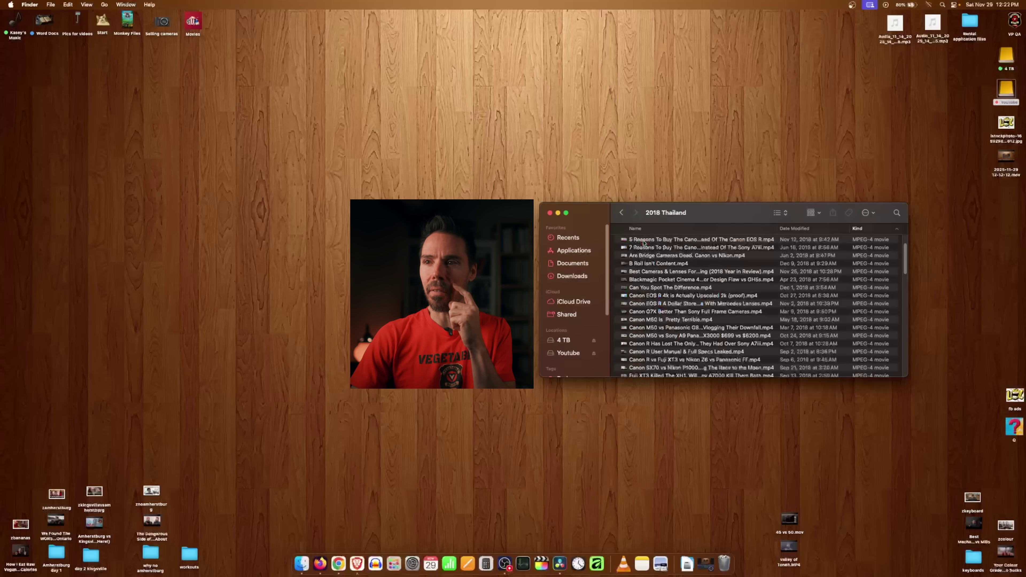
{"action": "left_click", "coordinate": [897, 215]}
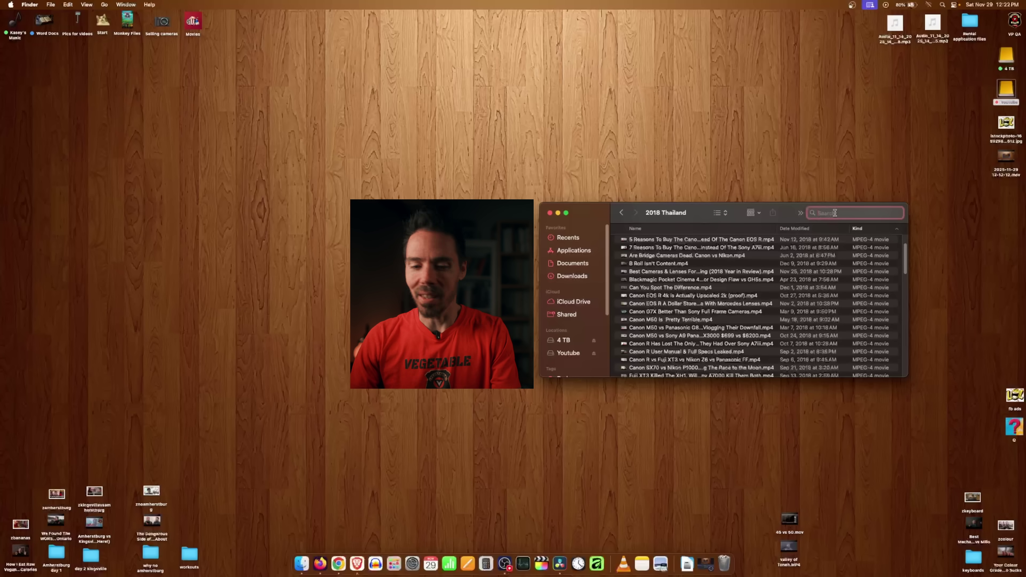
{"action": "type", "text": "can"}
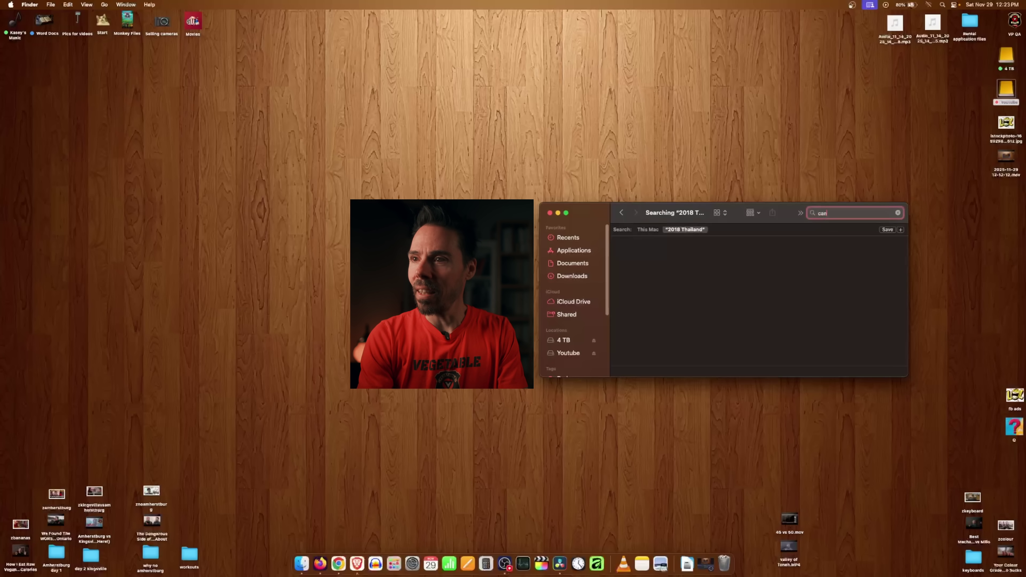
{"action": "type", "text": "on eos r"}
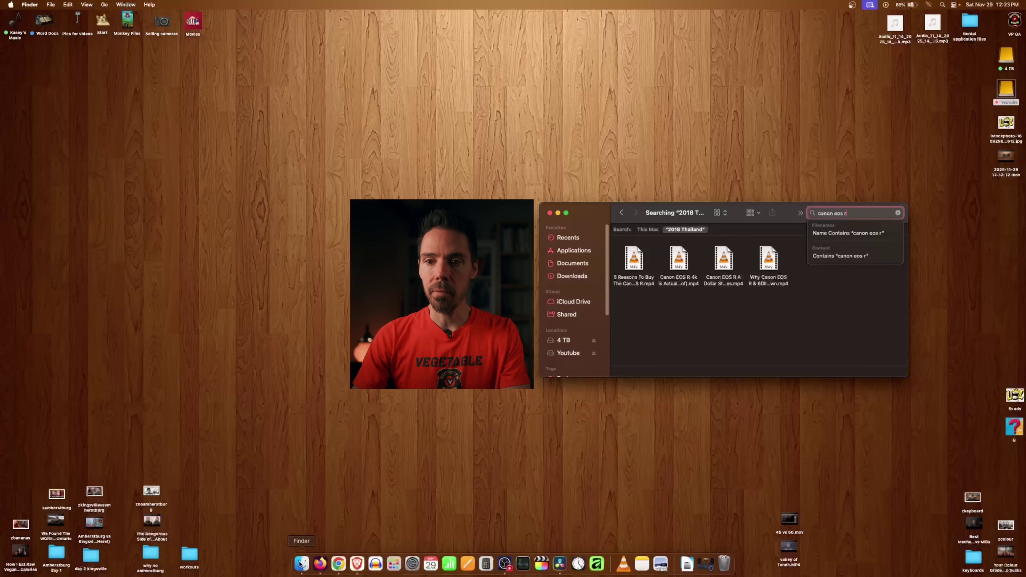
Step: Open Finder Settings, then bring up the context menu of the Pics for videos folder
{"action": "left_click", "coordinate": [30, 5]}
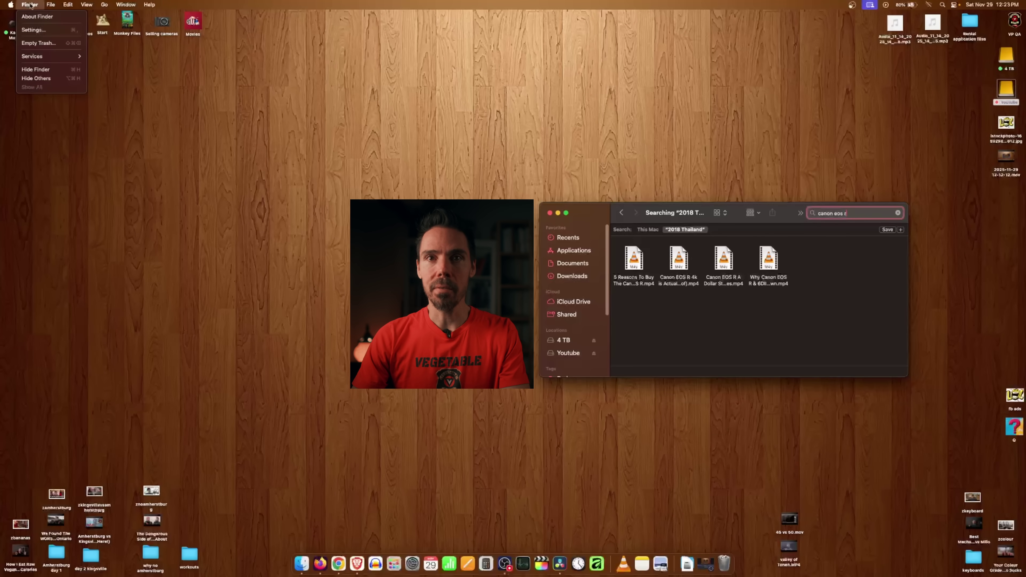
{"action": "left_click", "coordinate": [35, 30]}
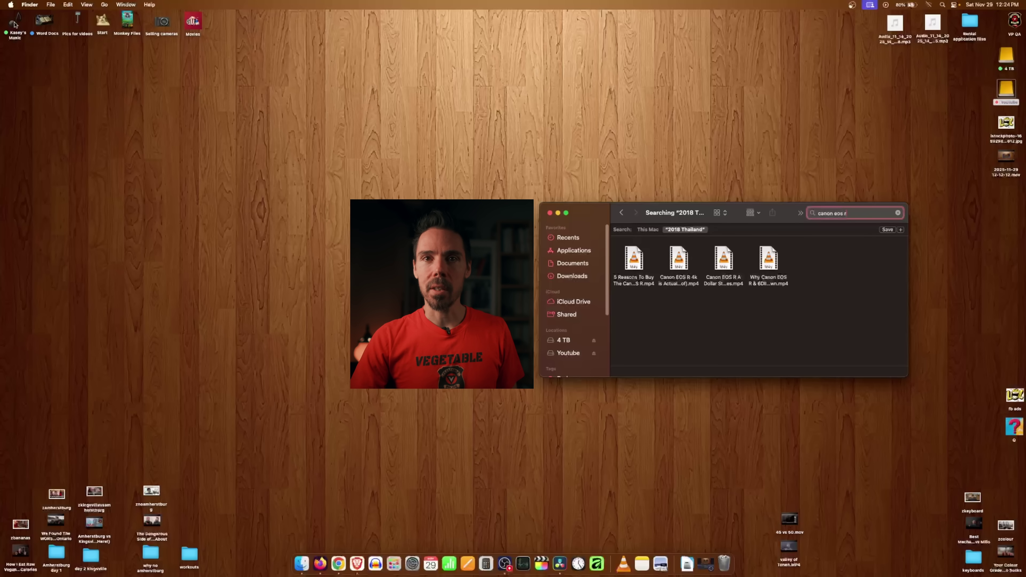
{"action": "left_click", "coordinate": [77, 17]}
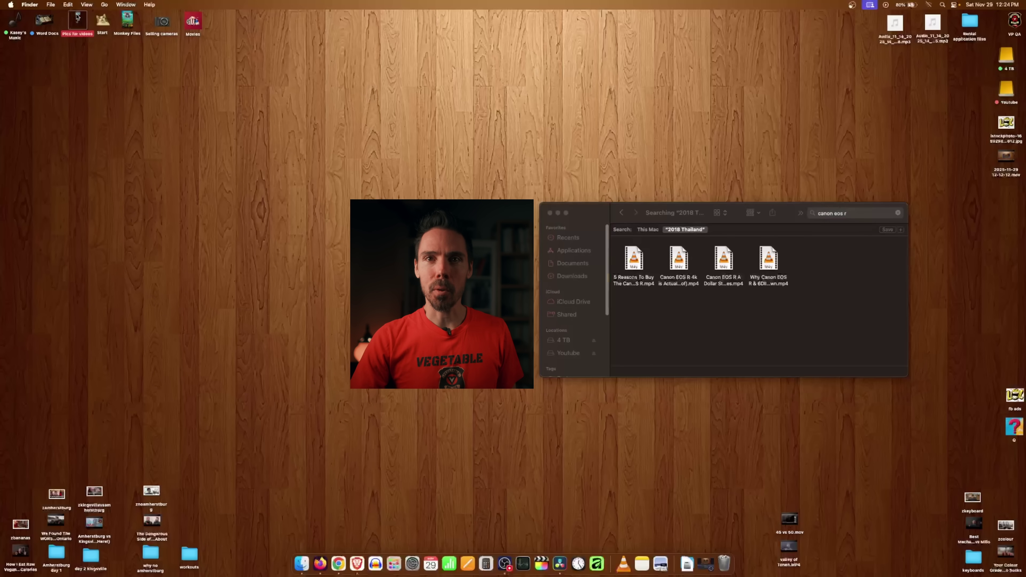
{"action": "right_click", "coordinate": [78, 17]}
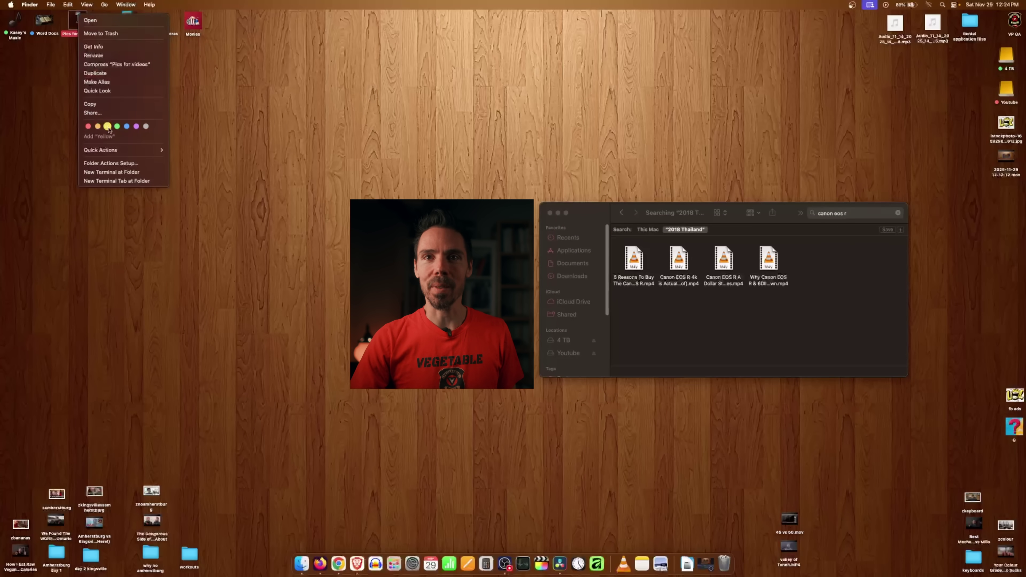
Step: Tag the Pics for videos desktop folder yellow from its context menu
{"action": "left_click", "coordinate": [107, 126]}
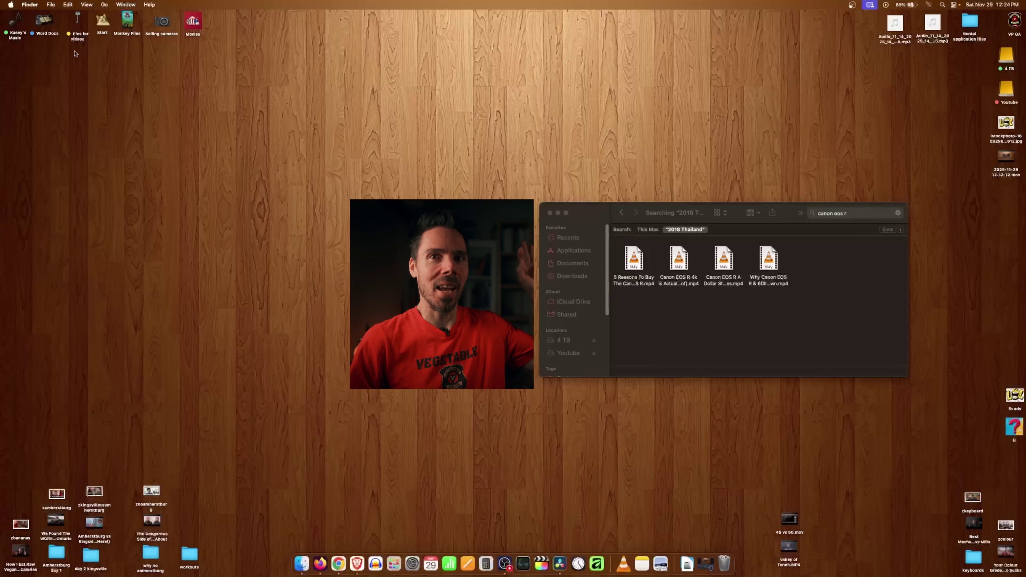
{"action": "right_click", "coordinate": [73, 35]}
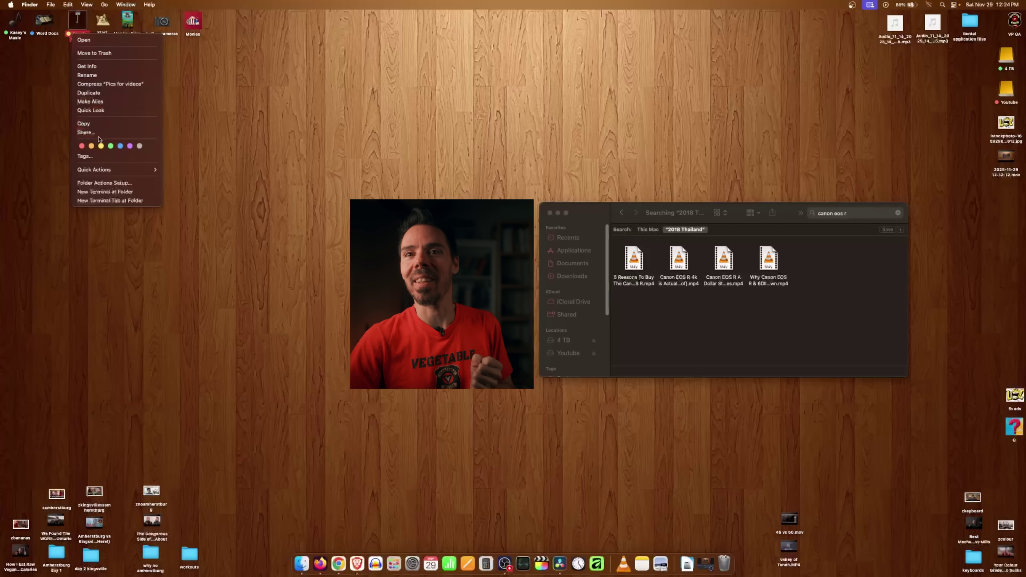
{"action": "left_click", "coordinate": [278, 65]}
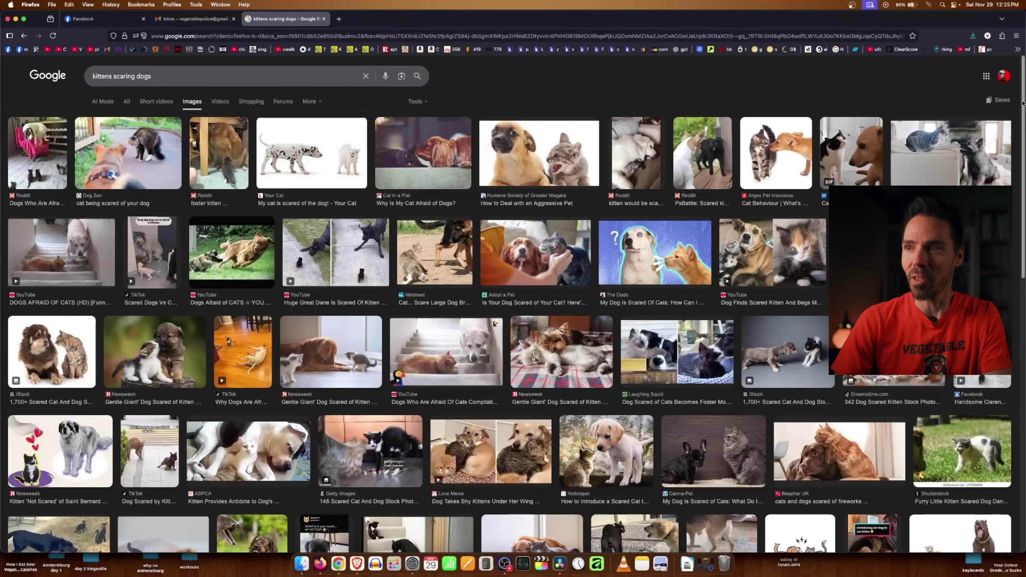
Step: Scroll up and down through the 'kittens scaring dogs' Google Images results in Firefox
{"action": "scroll", "coordinate": [1019, 142], "scroll_direction": "down", "scroll_amount": 5}
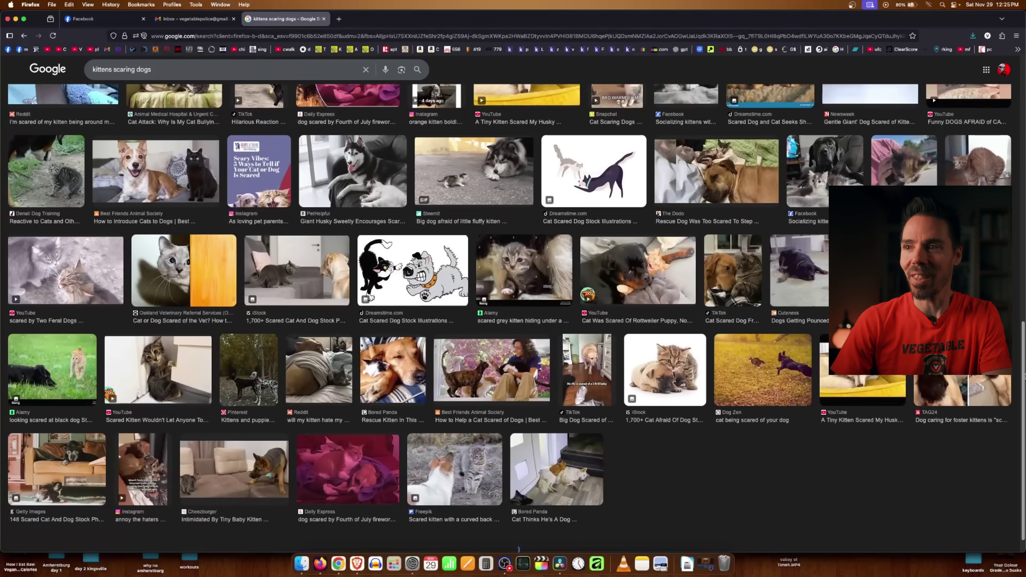
{"action": "scroll", "coordinate": [1013, 197], "scroll_direction": "up", "scroll_amount": 4}
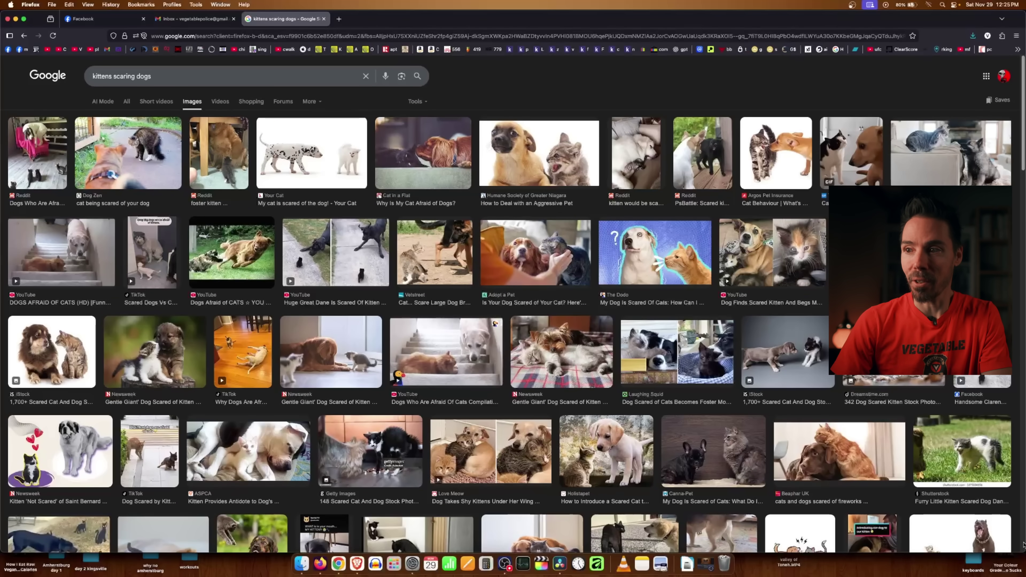
{"action": "scroll", "coordinate": [1023, 545], "scroll_direction": "down", "scroll_amount": 10}
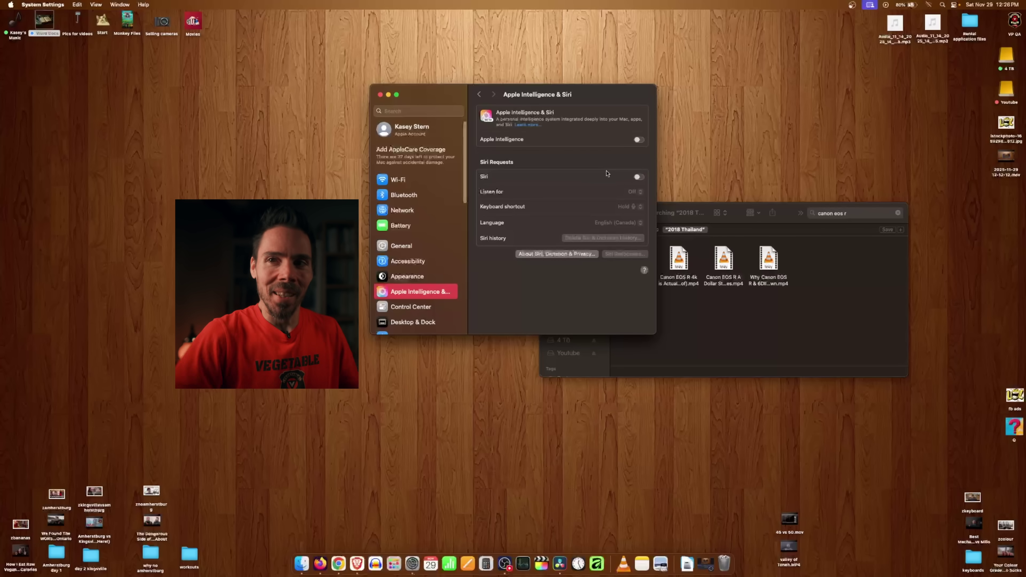
Step: Set the 'Click wallpaper to reveal desktop' option in Desktop & Dock to Always
{"action": "left_click", "coordinate": [396, 308]}
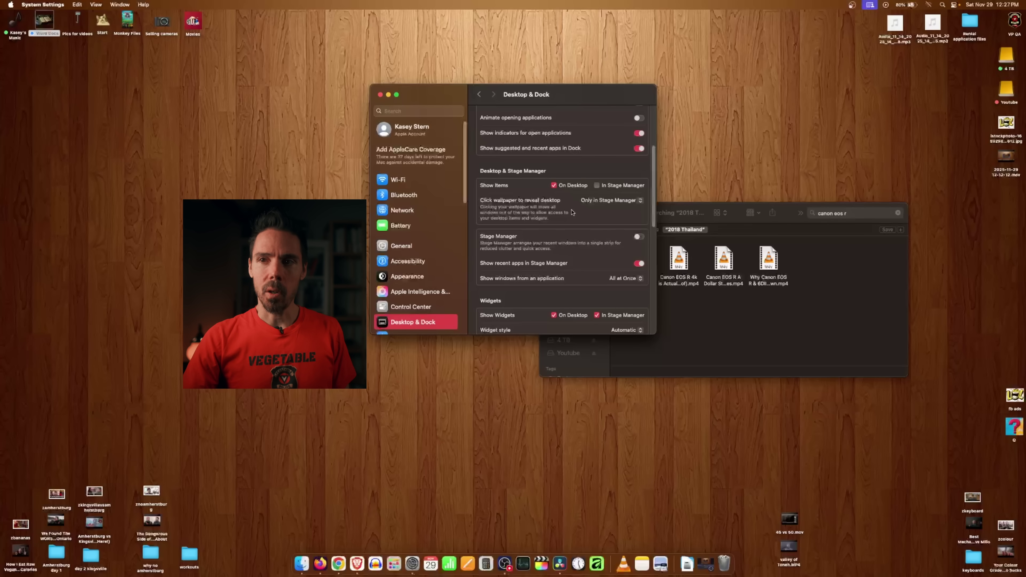
{"action": "left_click", "coordinate": [746, 124]}
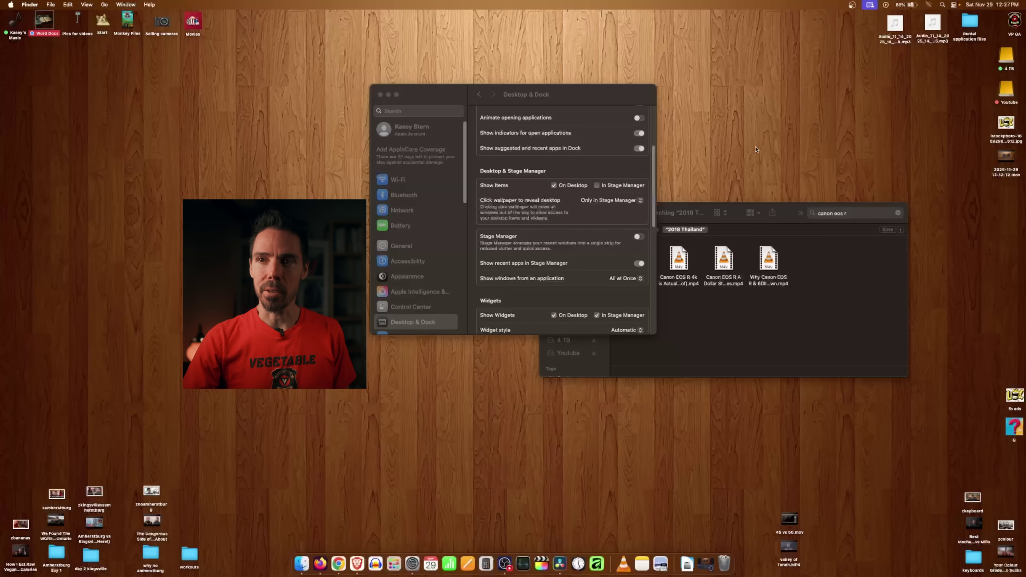
{"action": "left_click", "coordinate": [775, 140]}
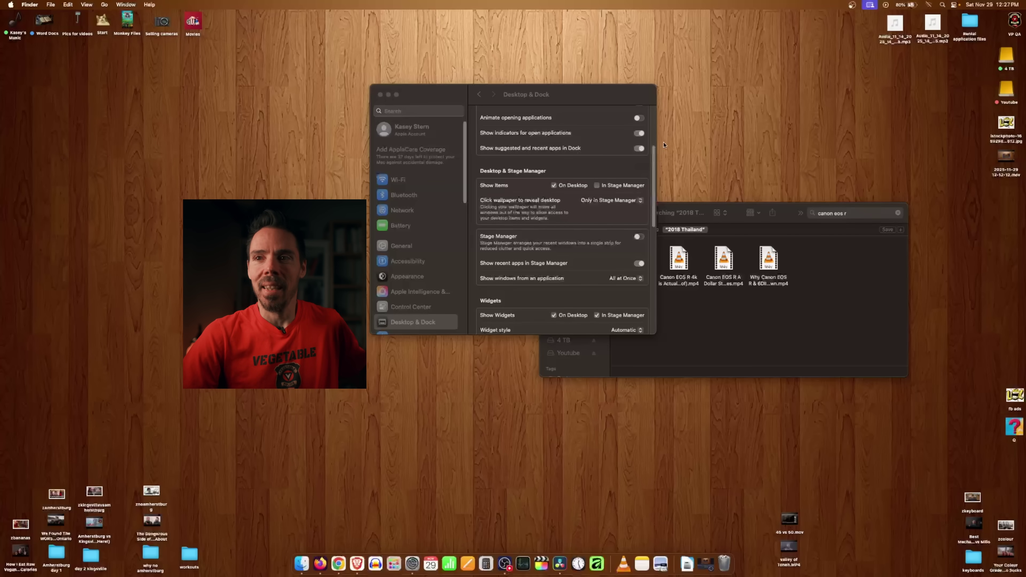
{"action": "left_click", "coordinate": [605, 200]}
{"action": "left_click", "coordinate": [597, 190]}
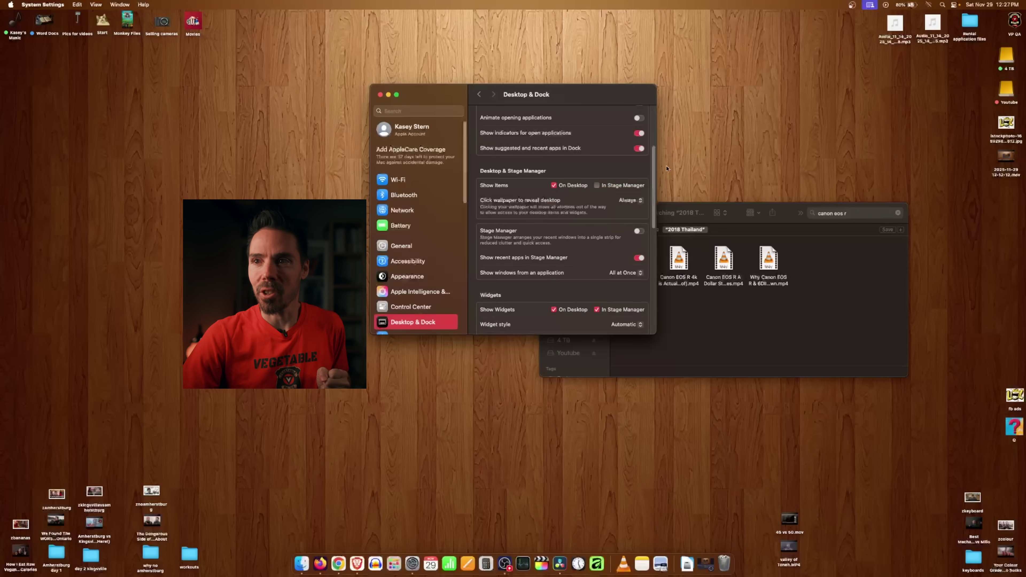
Step: Test by clicking the wallpaper to reveal the desktop, then restore the windows and Desktop & Dock
{"action": "left_click", "coordinate": [665, 170]}
{"action": "left_click", "coordinate": [785, 164]}
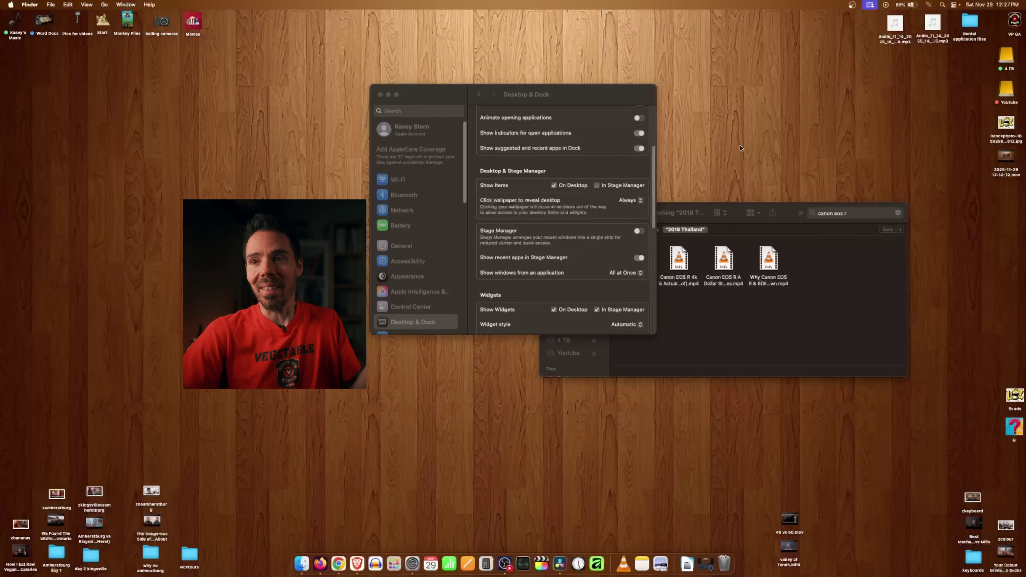
{"action": "left_click", "coordinate": [509, 213]}
{"action": "scroll", "coordinate": [509, 213], "scroll_direction": "down", "scroll_amount": 5}
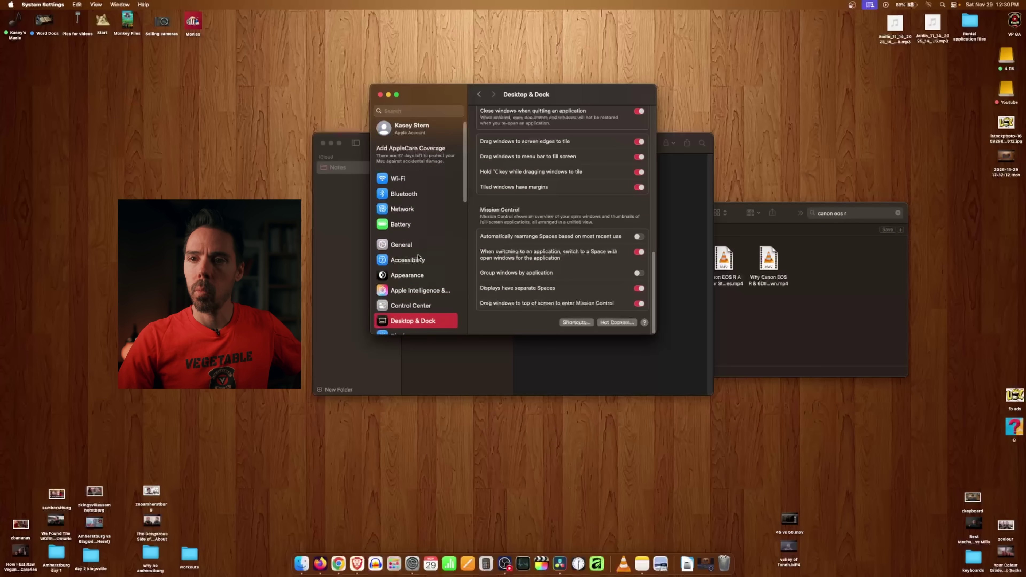
{"action": "scroll", "coordinate": [418, 257], "scroll_direction": "down", "scroll_amount": 5}
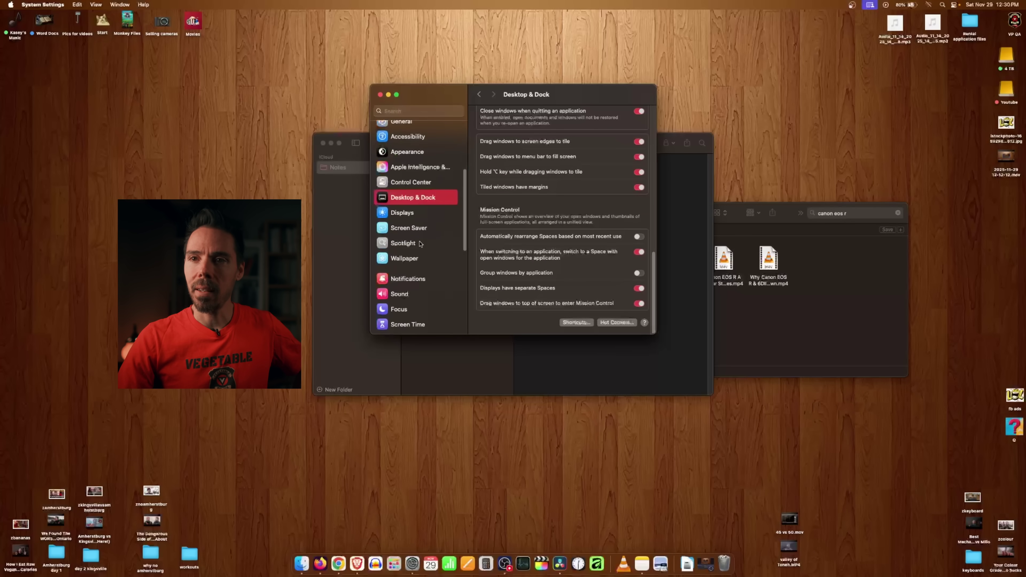
Step: Switch on Night Shift's 'Turn on until tomorrow' in Displays, keeping the 7:00 PM–7:00 AM schedule
{"action": "left_click", "coordinate": [401, 213]}
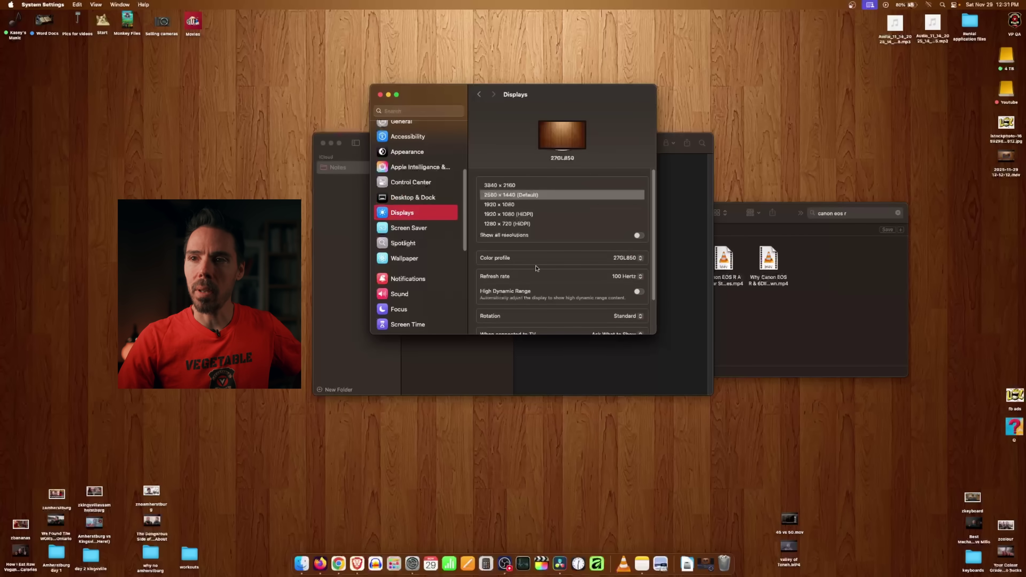
{"action": "scroll", "coordinate": [536, 268], "scroll_direction": "down", "scroll_amount": 2}
{"action": "left_click", "coordinate": [622, 322]}
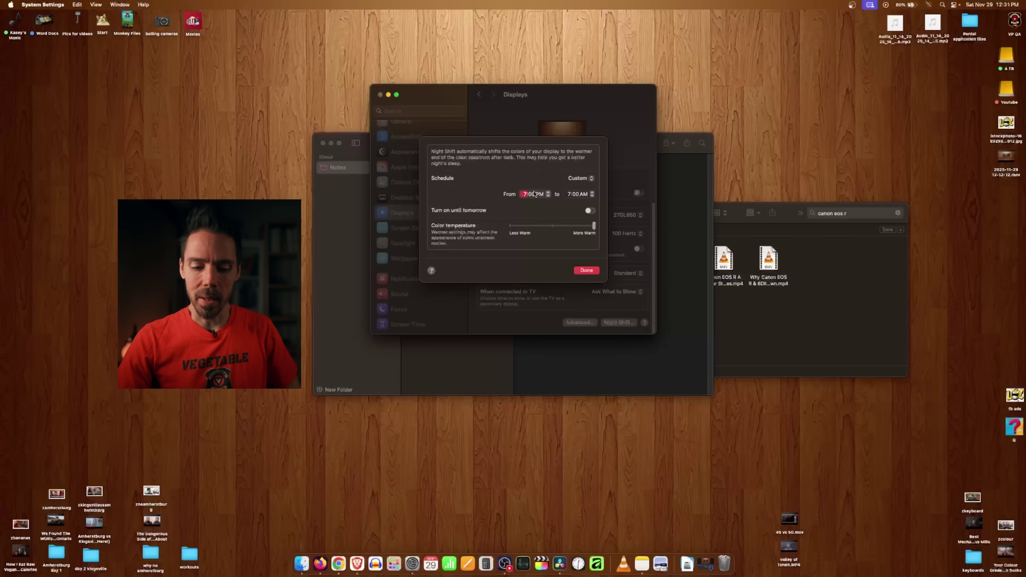
{"action": "key", "text": "super+space"}
{"action": "type", "text": "ni"}
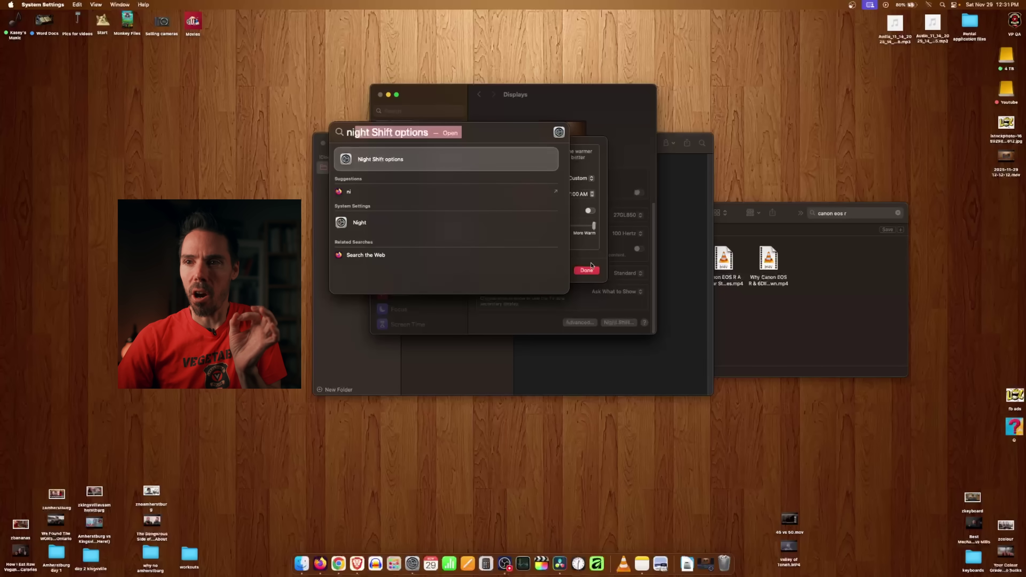
{"action": "key", "text": "Escape"}
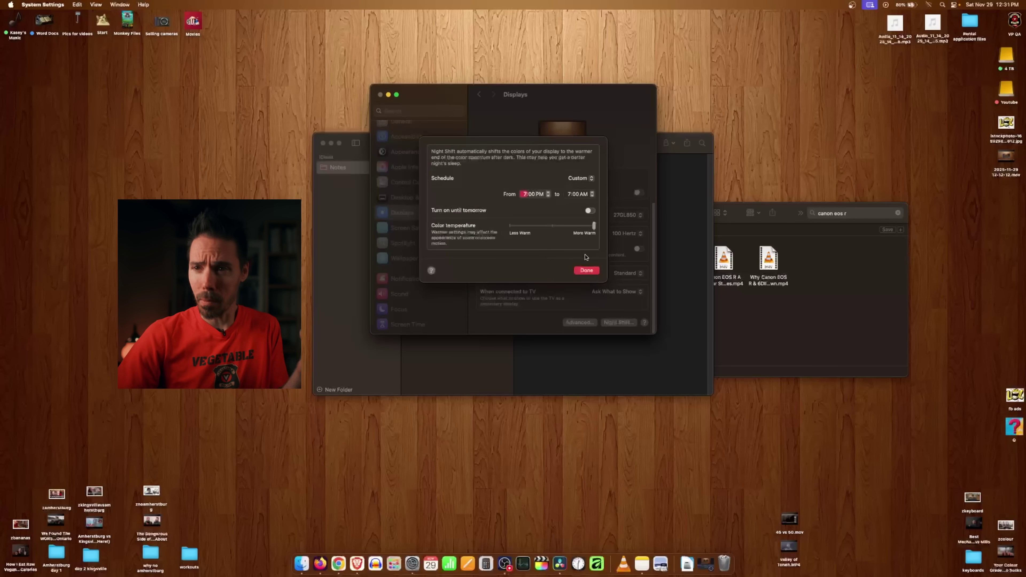
{"action": "left_click", "coordinate": [590, 210]}
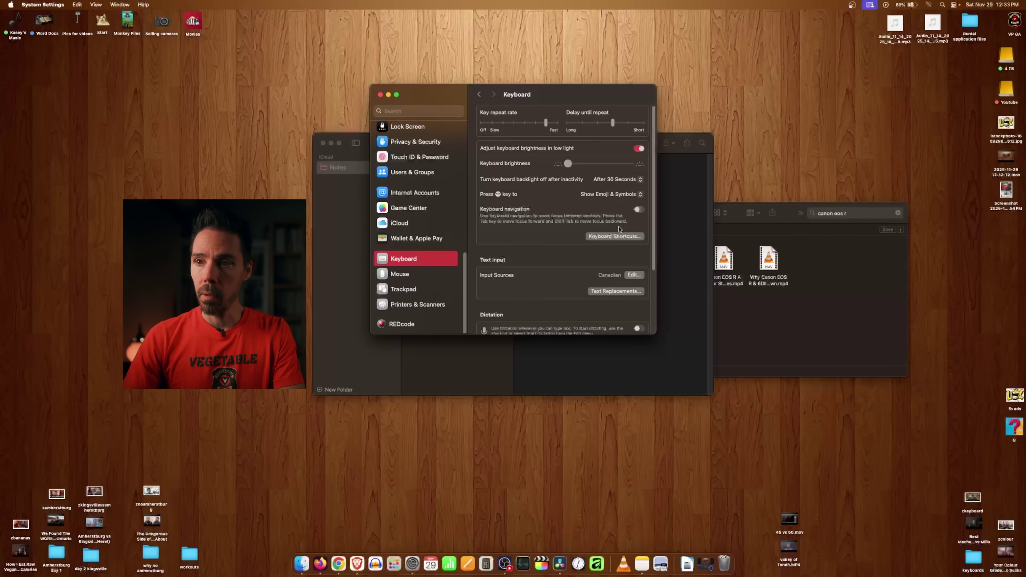
{"action": "left_click", "coordinate": [615, 236]}
{"action": "left_click", "coordinate": [404, 204]}
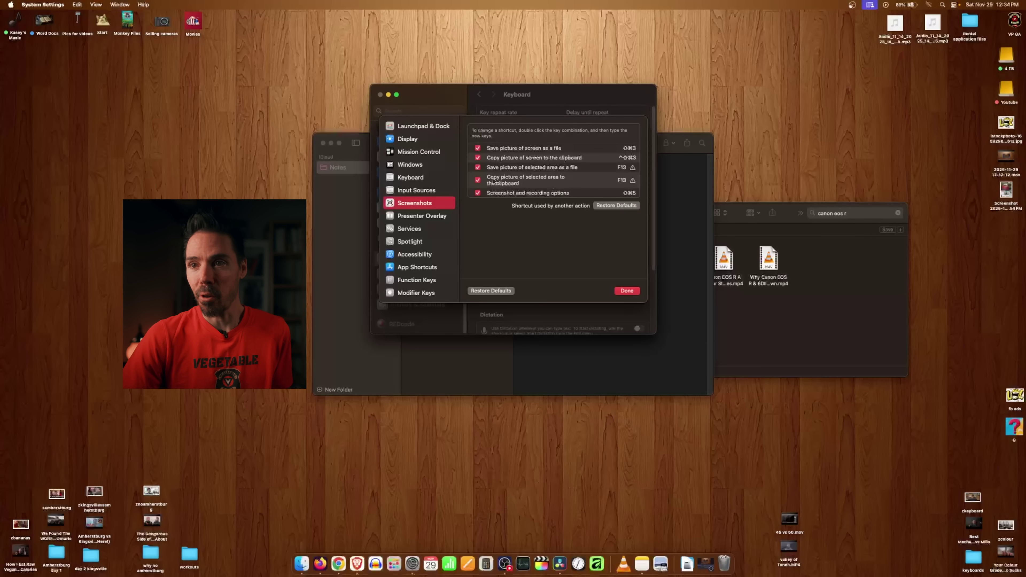
{"action": "key", "text": "Escape"}
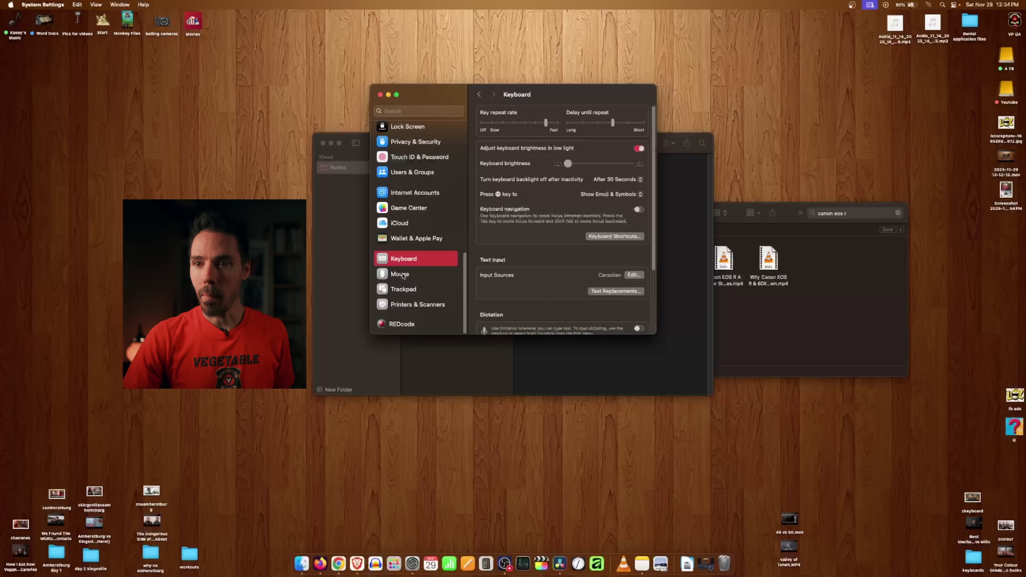
Step: Select Mouse in the System Settings sidebar to show its pane
{"action": "left_click", "coordinate": [403, 276]}
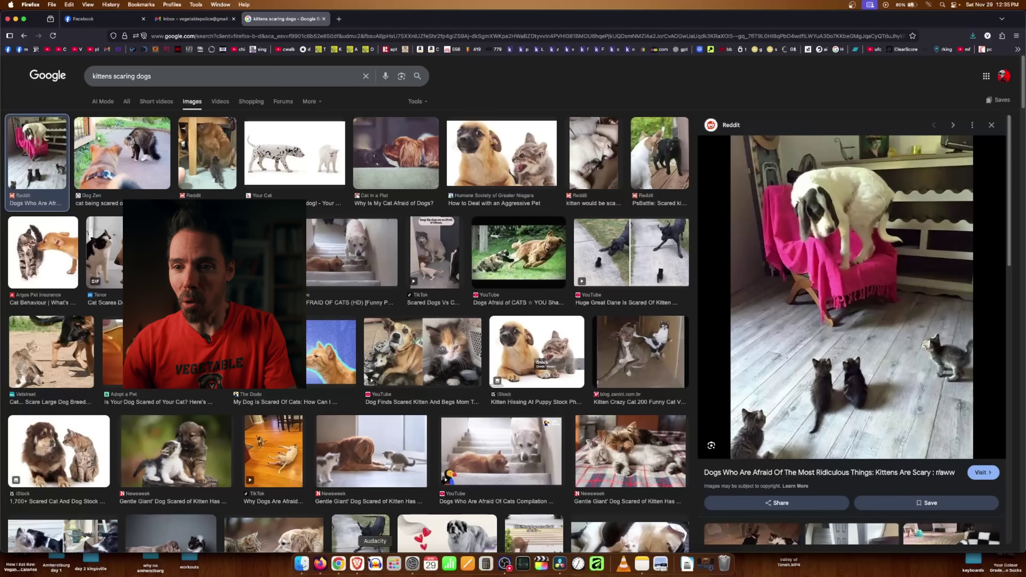
Step: Switch to Chrome and load the YouTube Studio Community comments bookmark in a new tab
{"action": "left_click", "coordinate": [331, 570]}
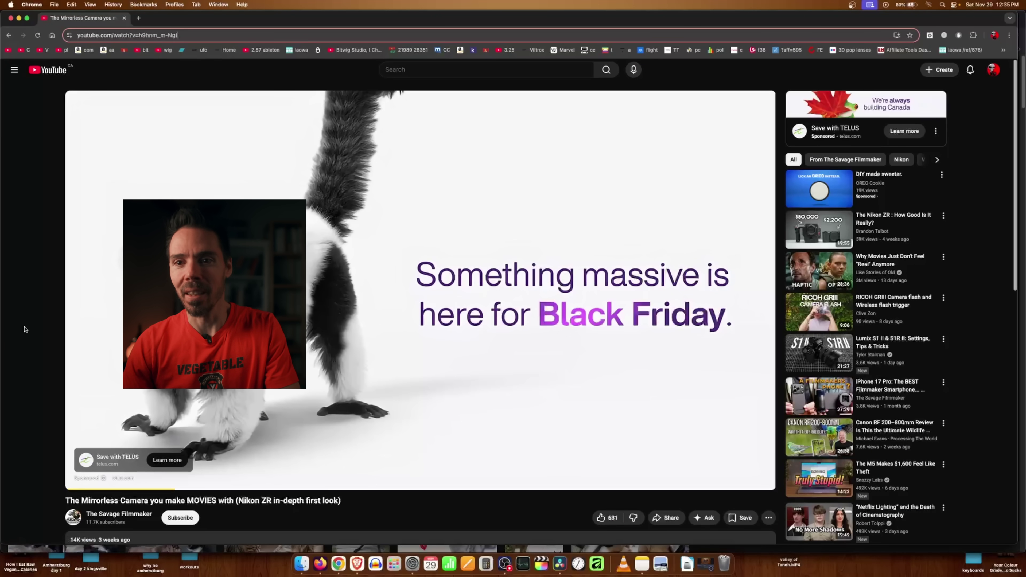
{"action": "left_click", "coordinate": [139, 18]}
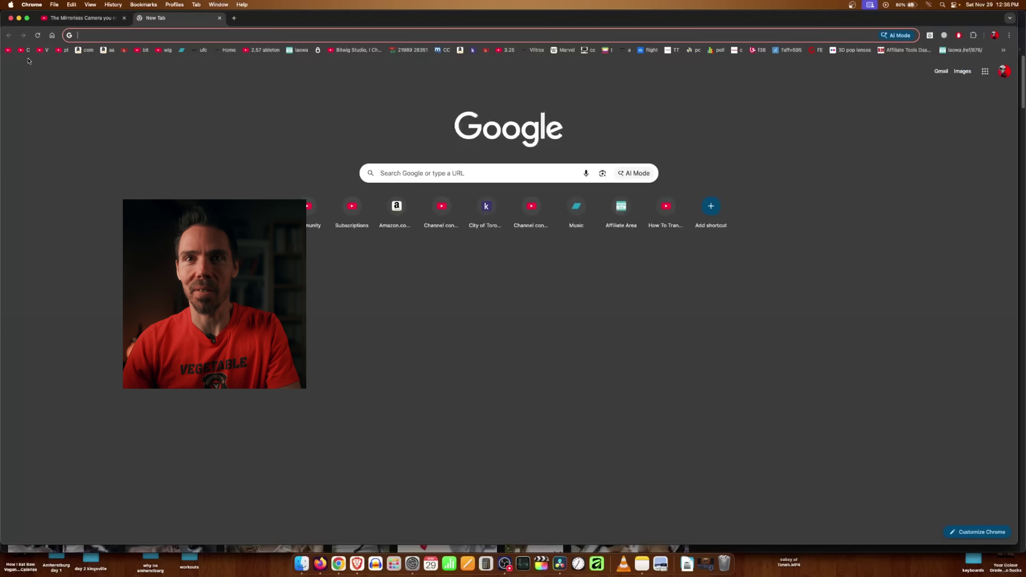
{"action": "left_click", "coordinate": [25, 51]}
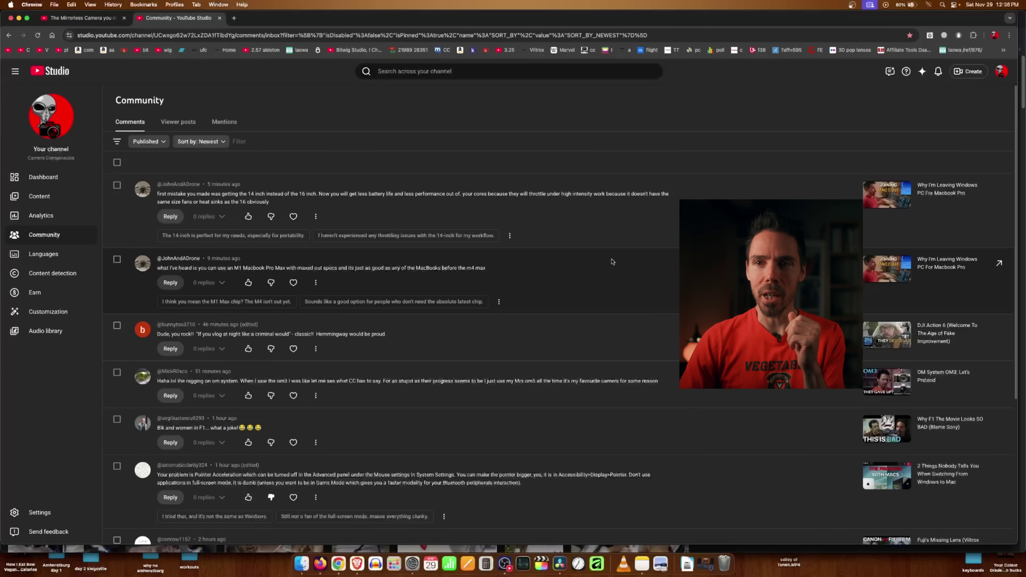
{"action": "scroll", "coordinate": [612, 262], "scroll_direction": "down", "scroll_amount": 1}
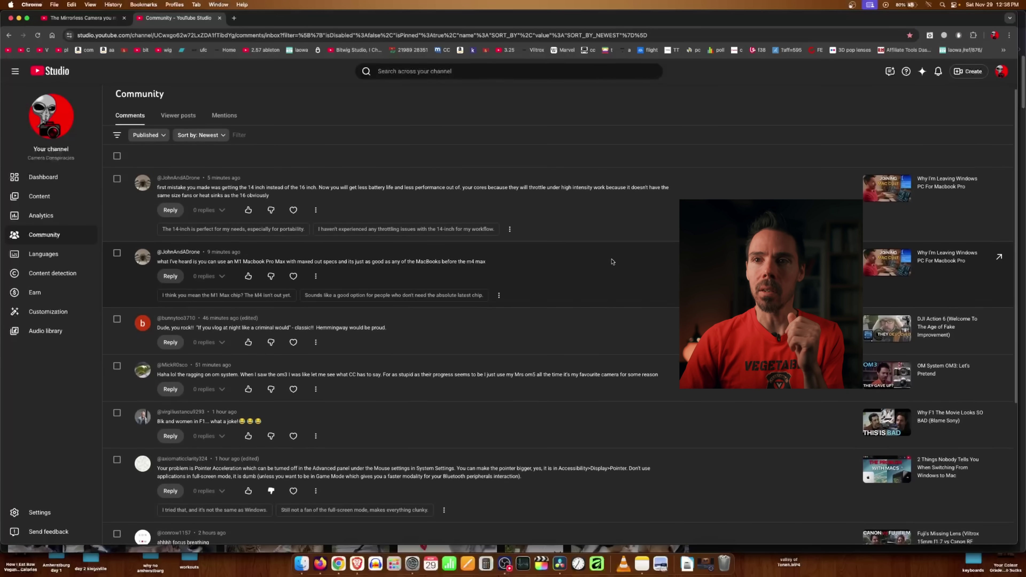
{"action": "scroll", "coordinate": [612, 262], "scroll_direction": "down", "scroll_amount": 1}
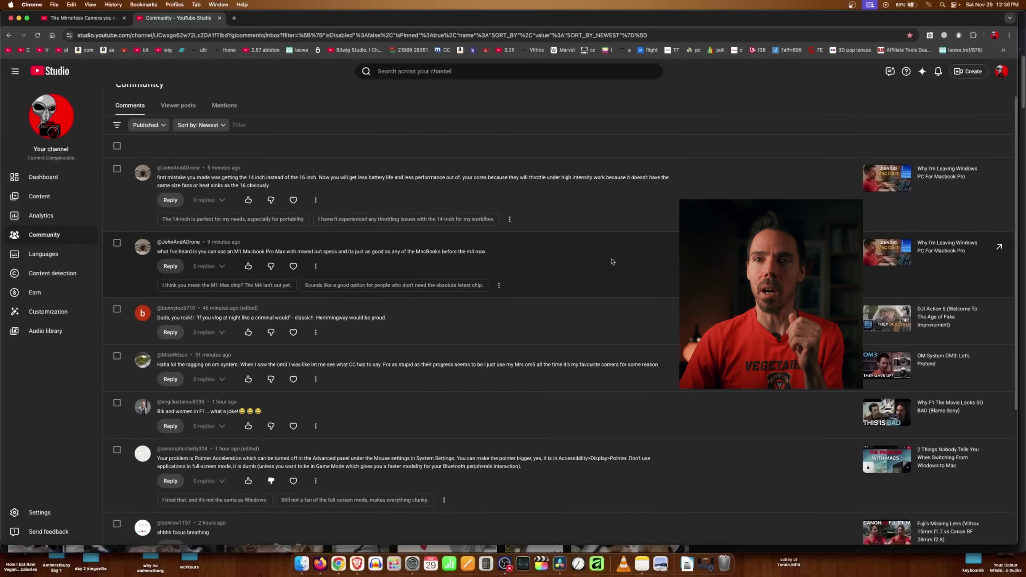
{"action": "scroll", "coordinate": [612, 261], "scroll_direction": "down", "scroll_amount": 20}
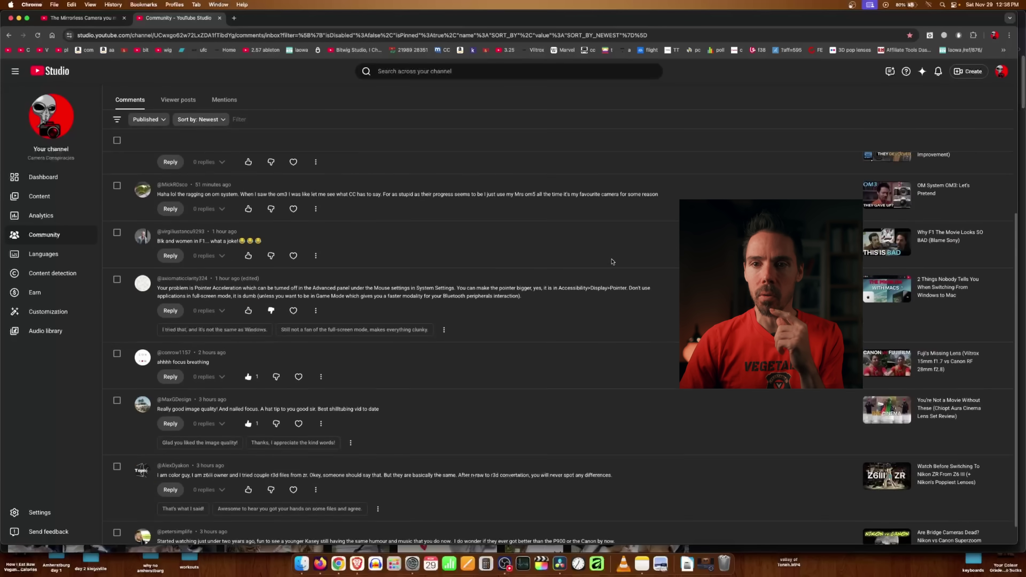
{"action": "scroll", "coordinate": [612, 262], "scroll_direction": "up", "scroll_amount": 10}
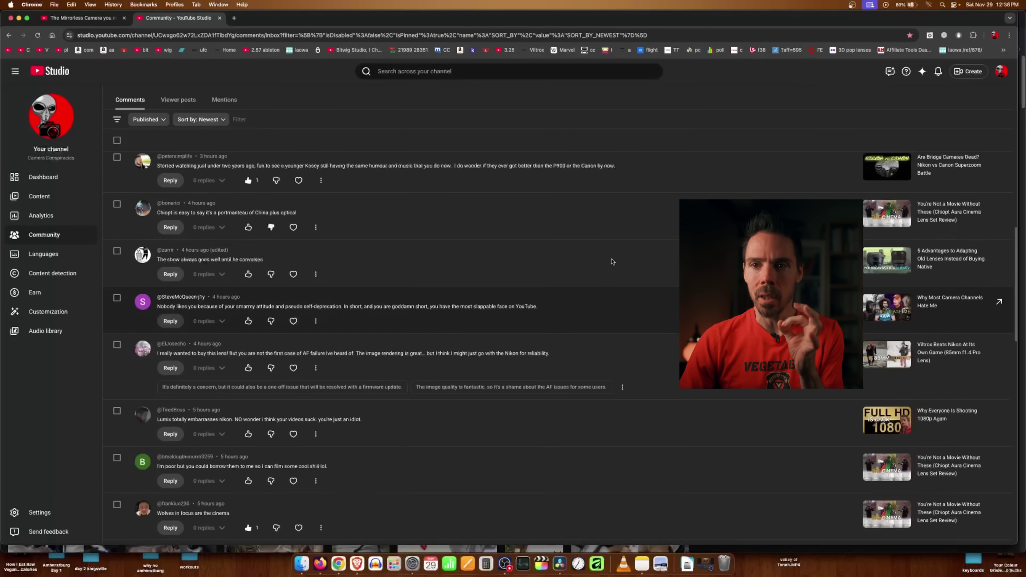
{"action": "scroll", "coordinate": [611, 262], "scroll_direction": "up", "scroll_amount": 3}
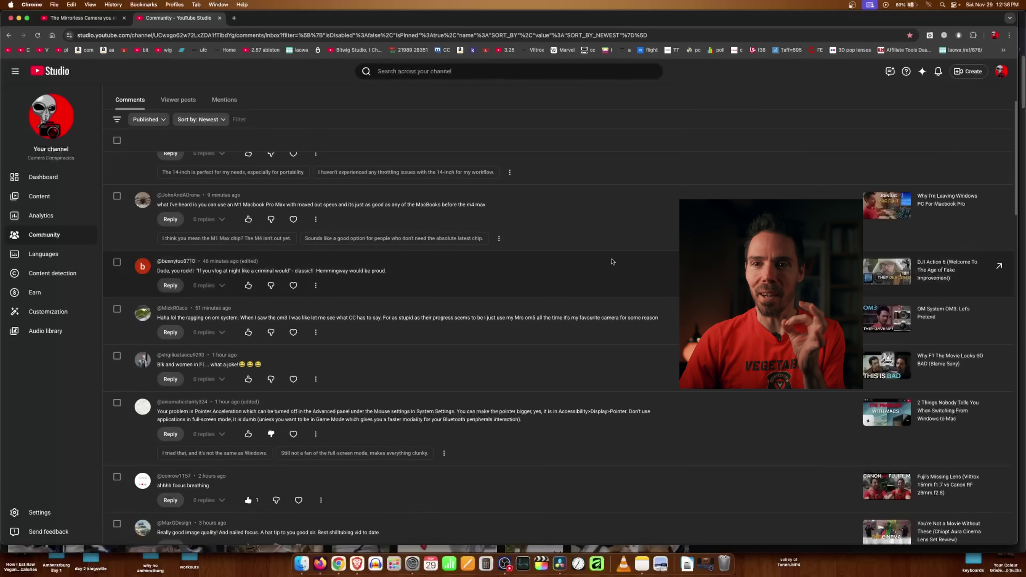
{"action": "scroll", "coordinate": [612, 261], "scroll_direction": "up", "scroll_amount": 2}
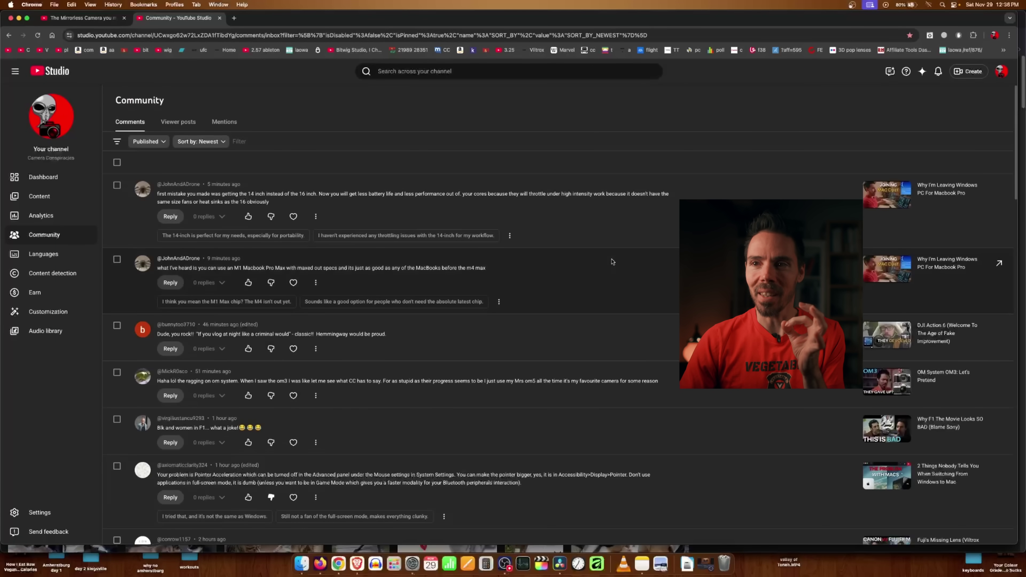
{"action": "scroll", "coordinate": [611, 262], "scroll_direction": "down", "scroll_amount": 10}
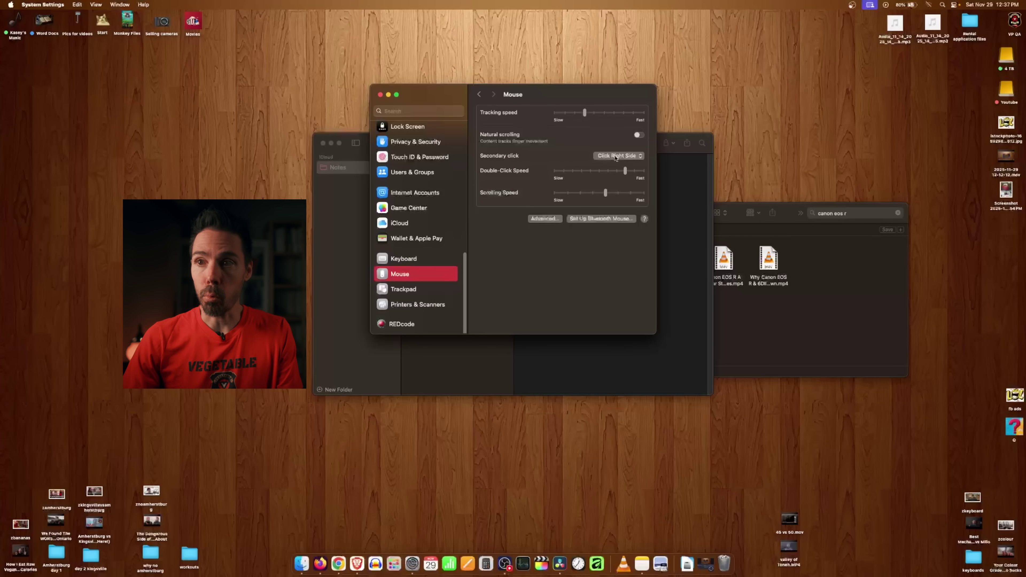
Step: Keep the mouse's secondary click set to Click Right Side
{"action": "right_click", "coordinate": [718, 263]}
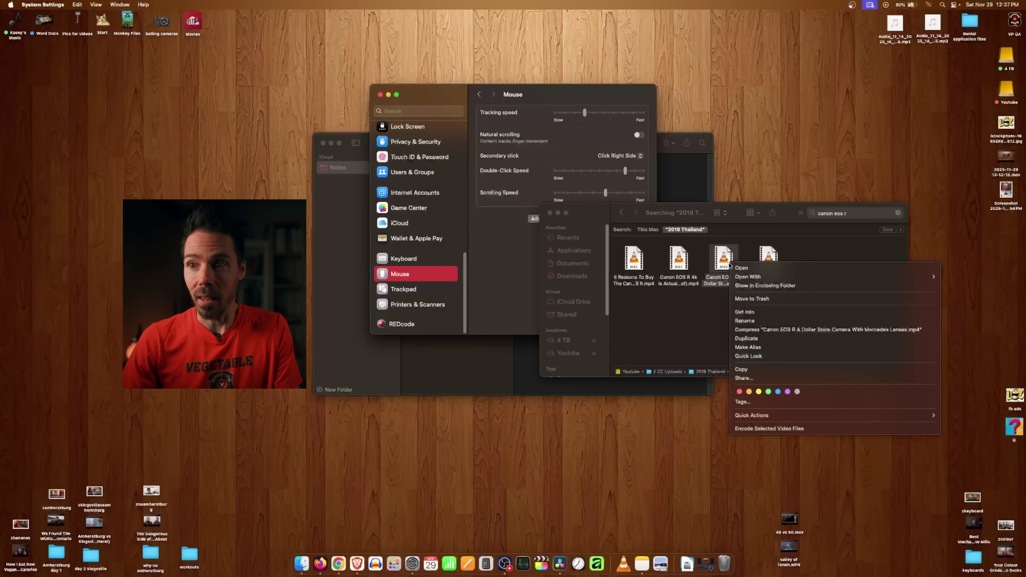
{"action": "left_click", "coordinate": [610, 157]}
{"action": "left_click", "coordinate": [610, 157]}
{"action": "left_click", "coordinate": [398, 279]}
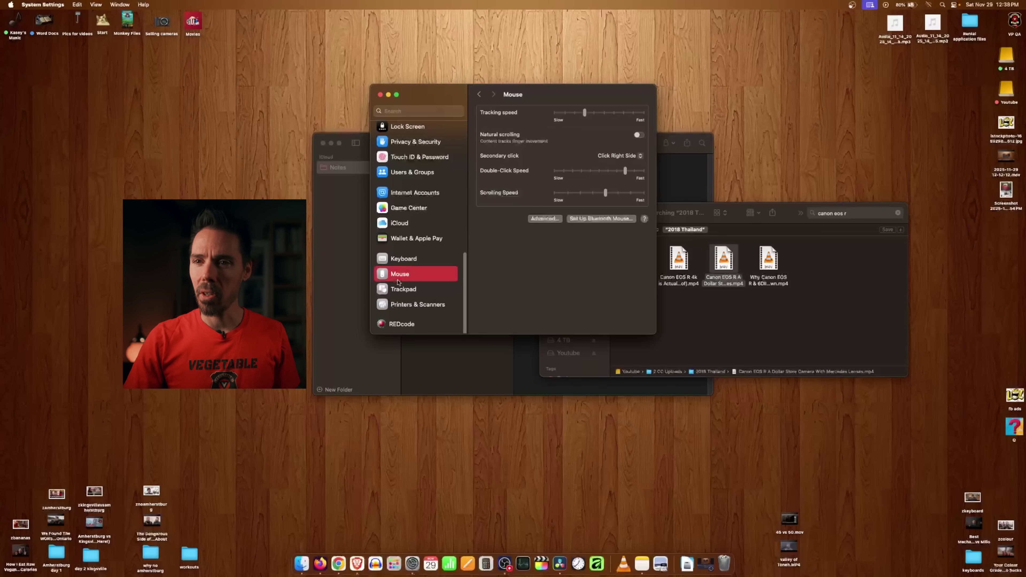
Step: Review the Trackpad's secondary click choices, then open the Mouse pane's Advanced options
{"action": "left_click", "coordinate": [399, 289]}
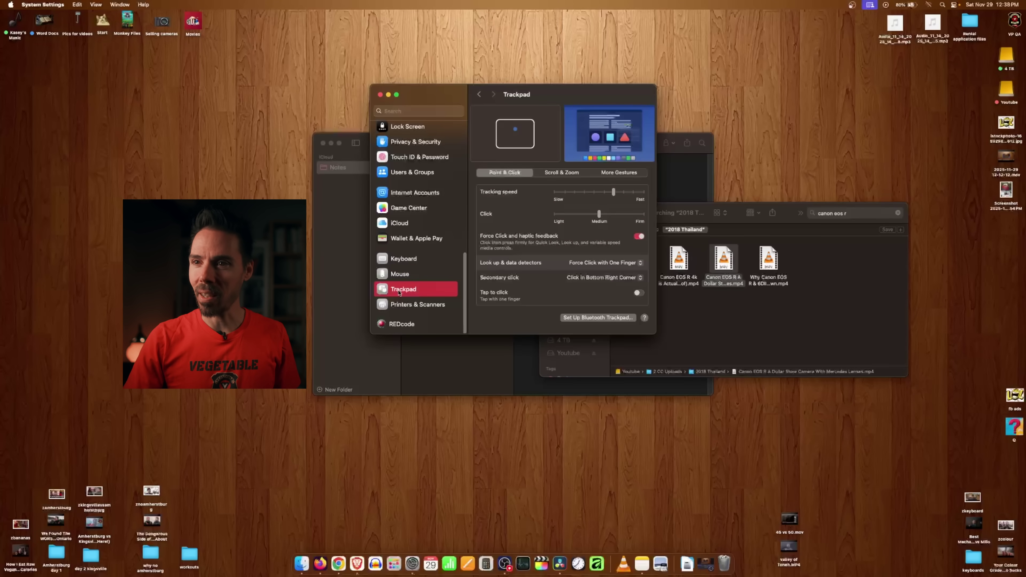
{"action": "left_click", "coordinate": [606, 278]}
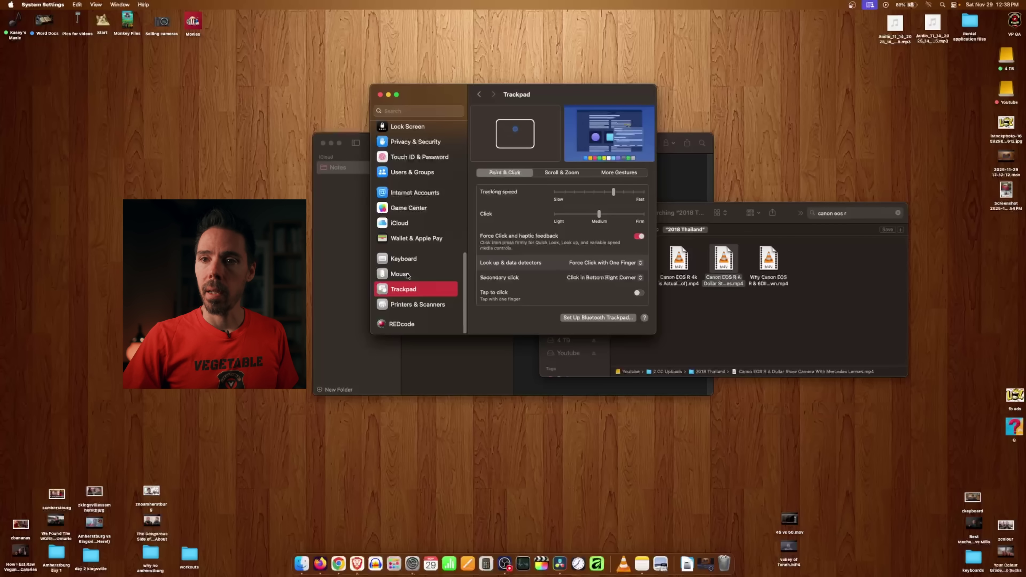
{"action": "left_click", "coordinate": [407, 274]}
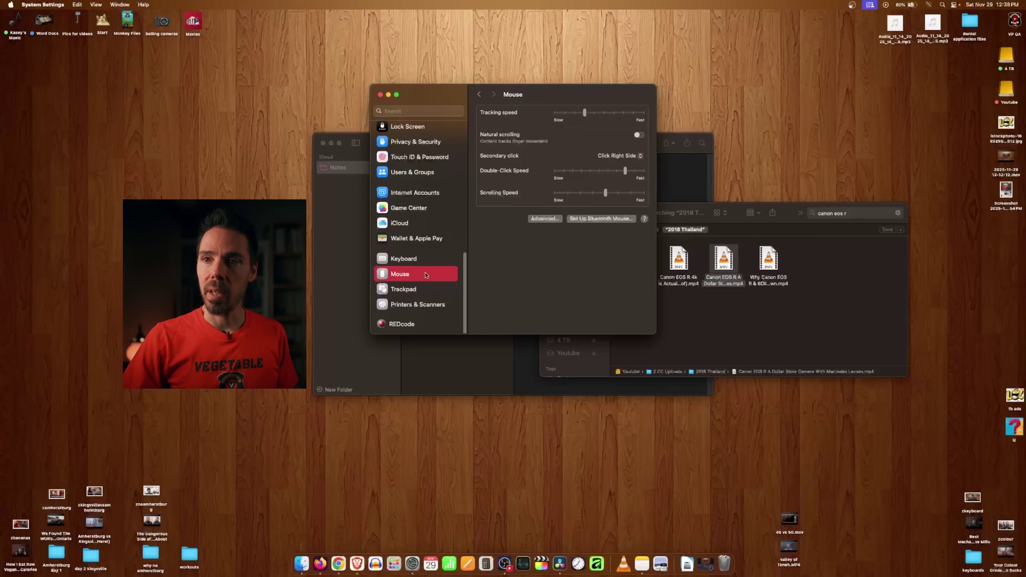
{"action": "left_click", "coordinate": [546, 219]}
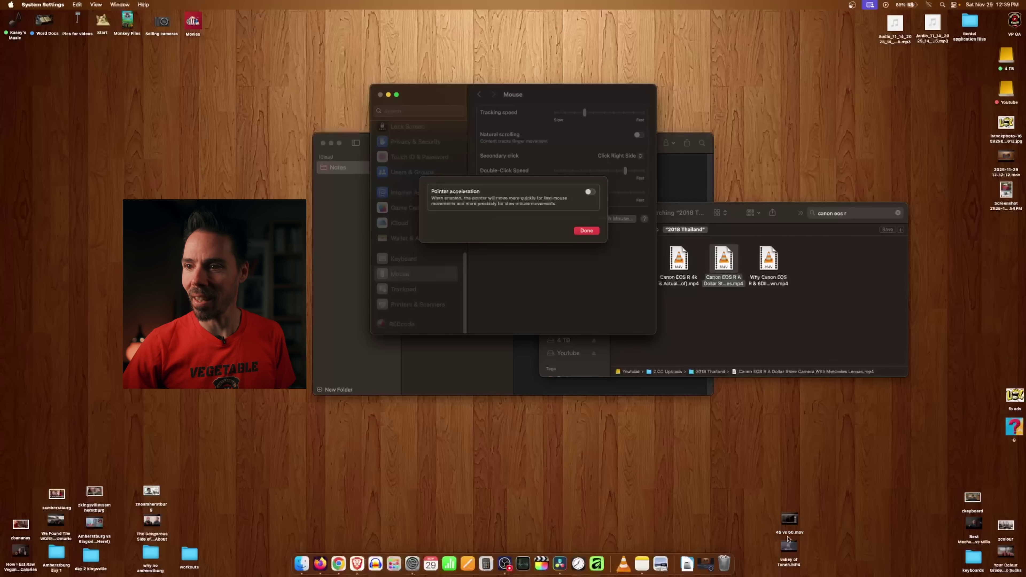
Step: Switch pointer acceleration on, then move to the desktop space running DaVinci Resolve
{"action": "left_click", "coordinate": [590, 193]}
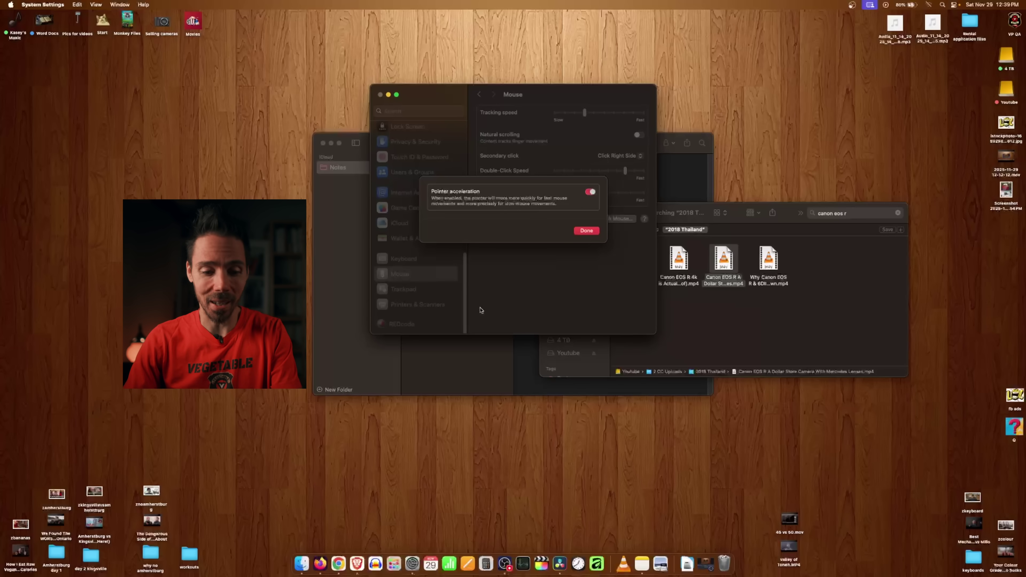
{"action": "key", "text": "ctrl+Left"}
{"action": "scroll", "coordinate": [420, 396], "scroll_direction": "up", "scroll_amount": 5}
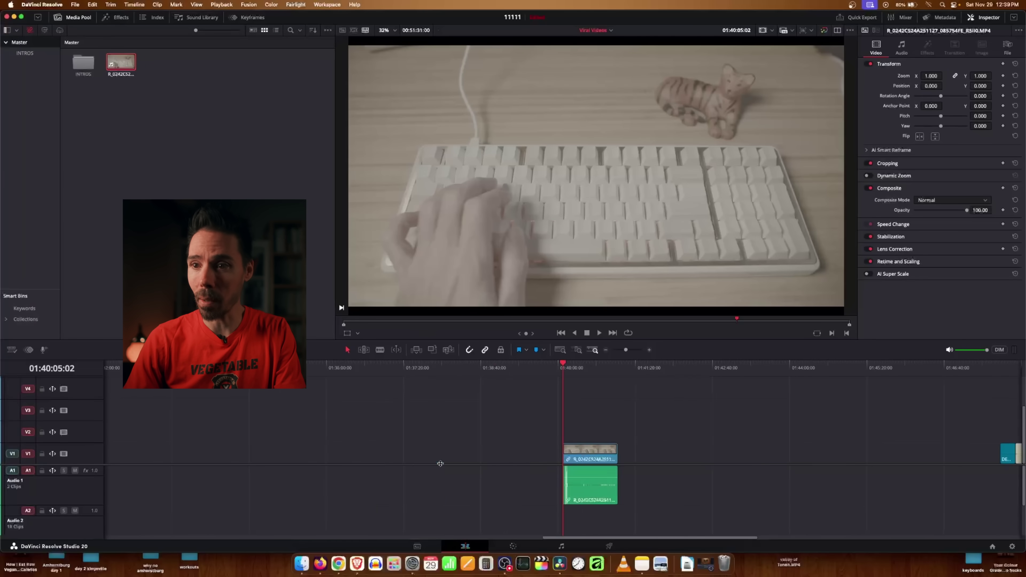